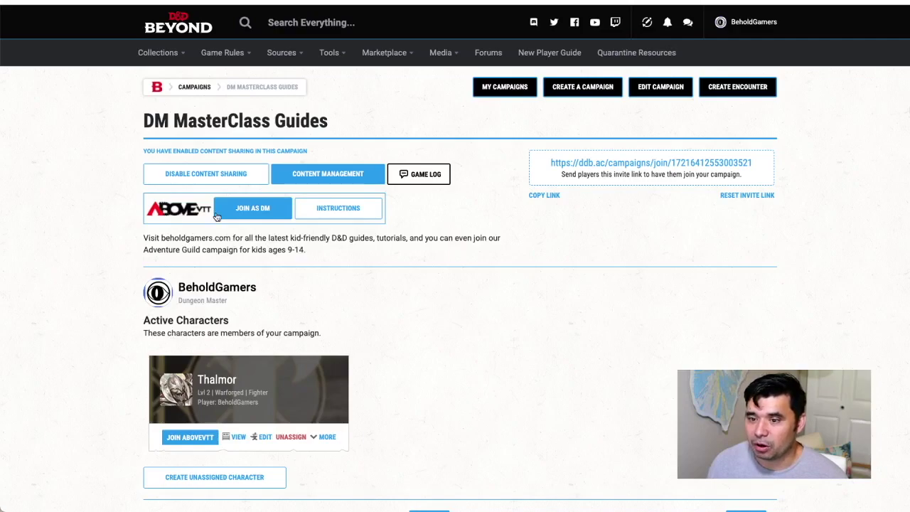
Step: Join the campaign's tabletop as DM and start a new scene
left_click(273, 211)
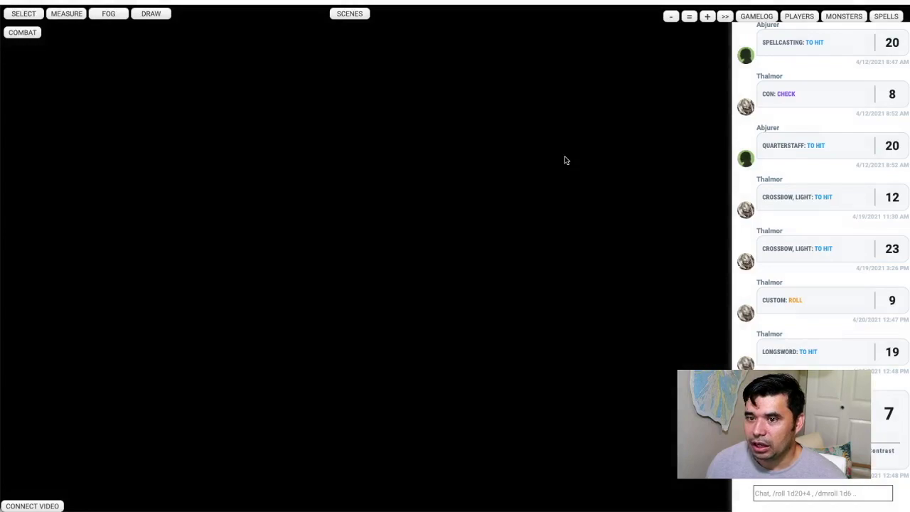
left_click(350, 14)
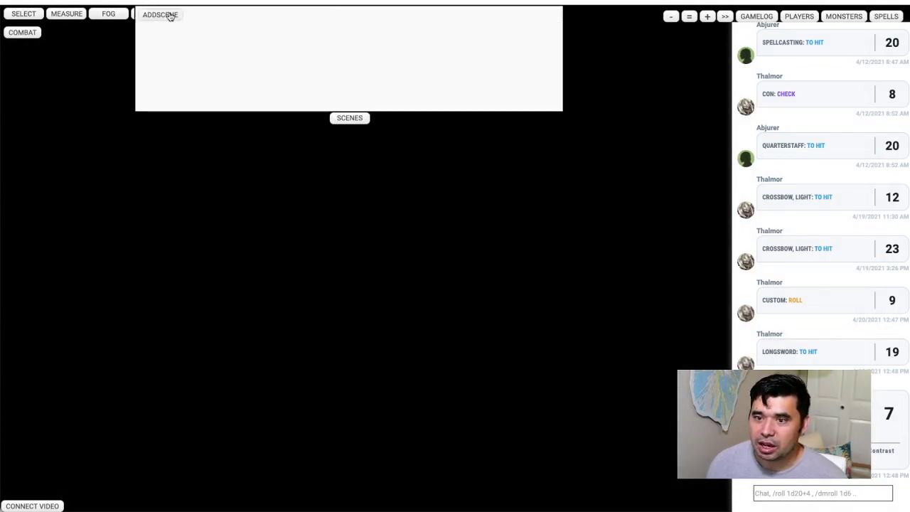
left_click(154, 14)
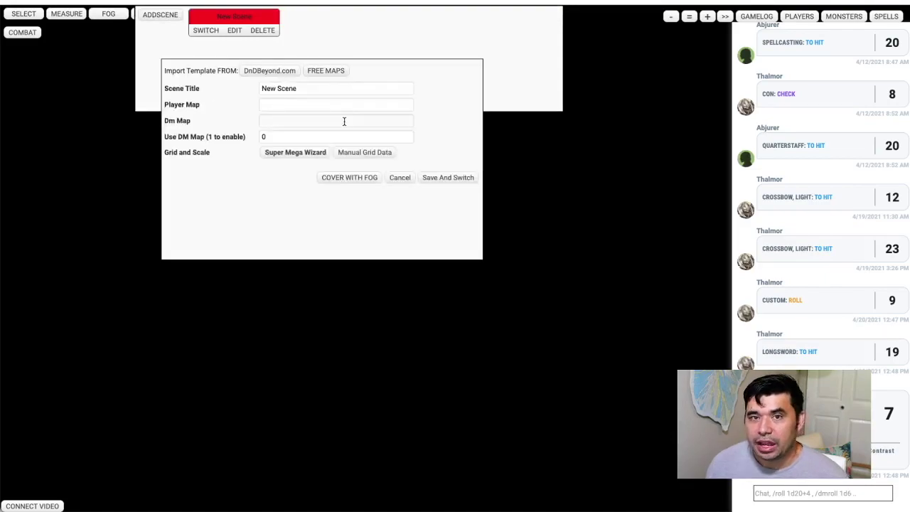
Step: Import the Umbrage Hill map from Dragon of Icespire Peak on D&D Beyond into the scene
left_click(266, 71)
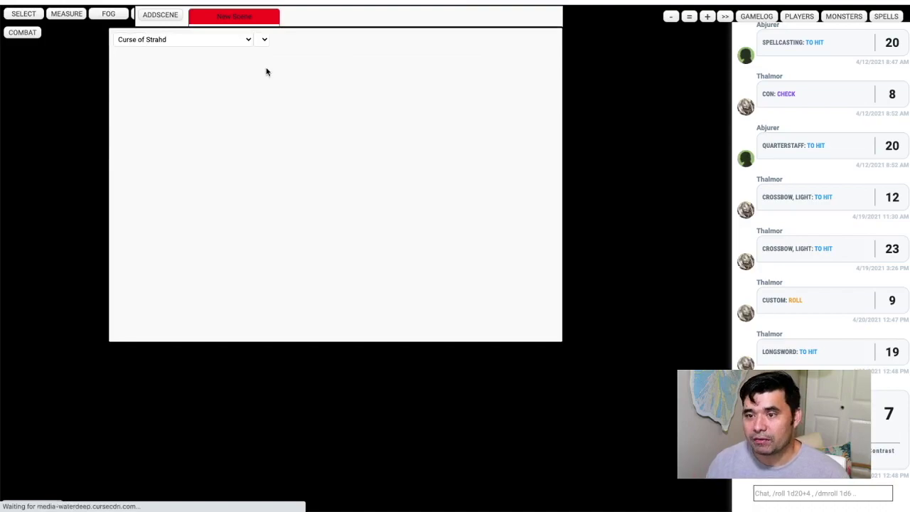
left_click(213, 39)
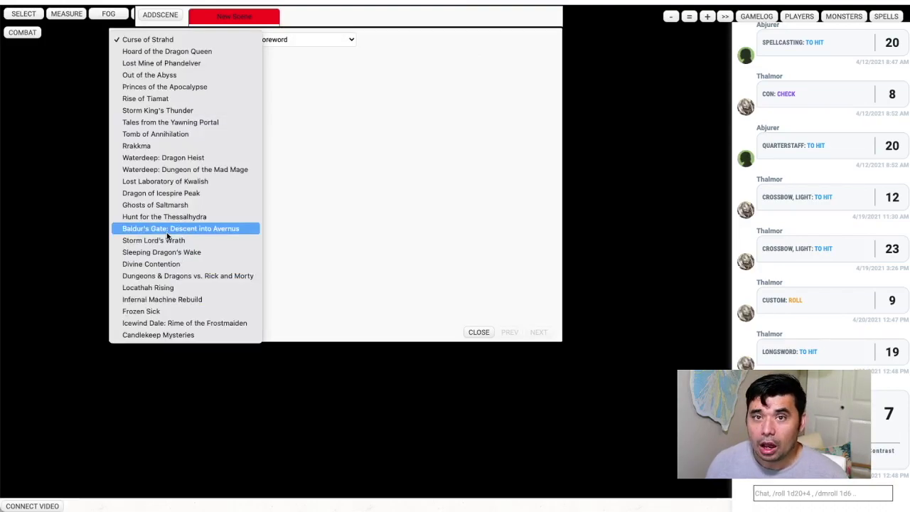
left_click(172, 201)
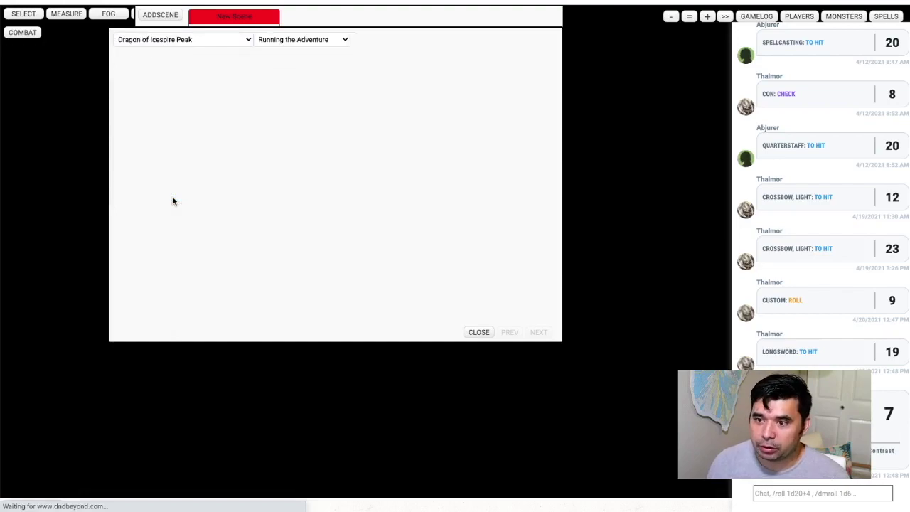
left_click(302, 39)
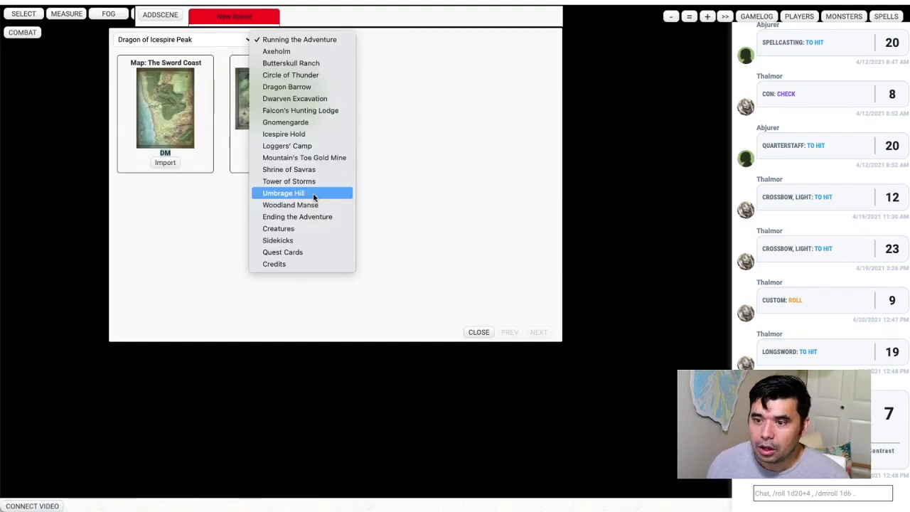
left_click(313, 194)
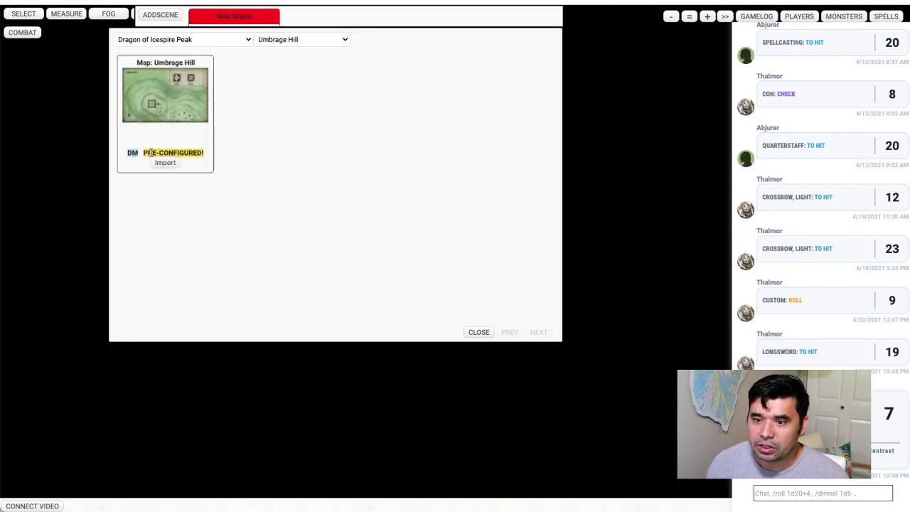
mouse_move(129, 155)
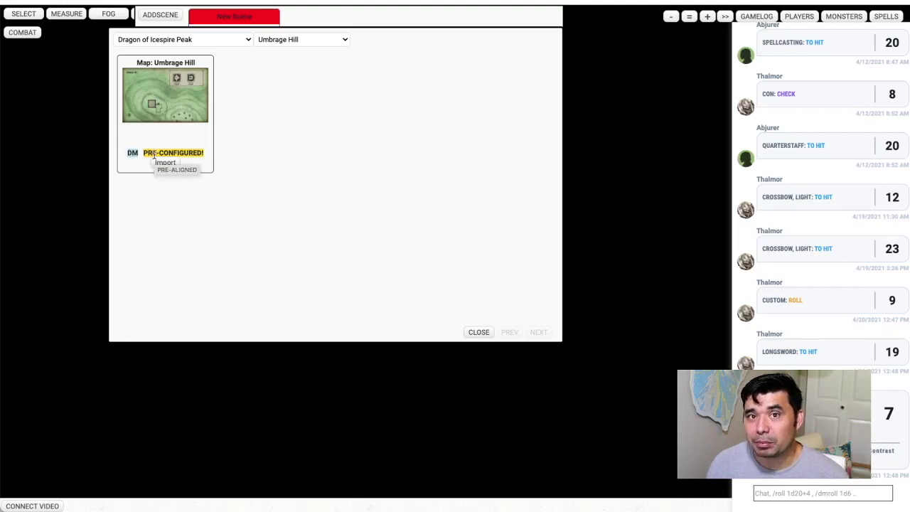
left_click(161, 162)
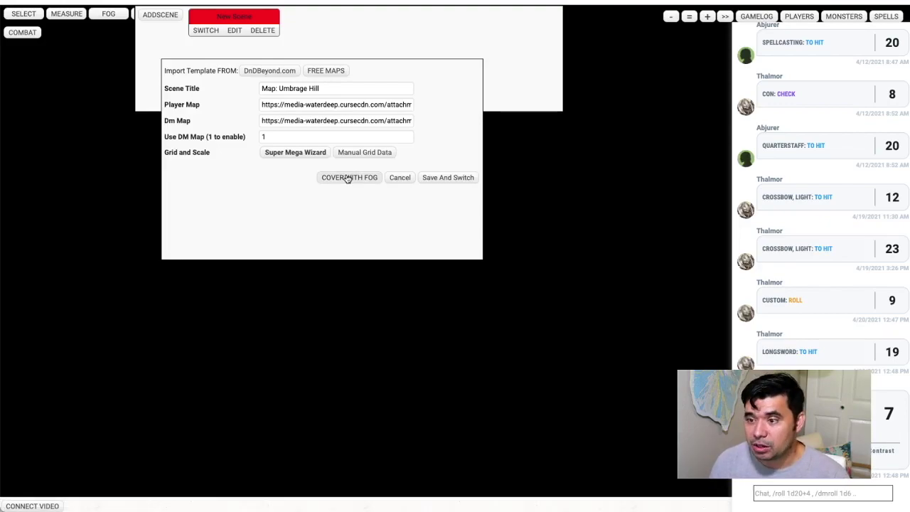
Step: Save the Umbrage Hill scene and switch the tabletop to it
left_click(449, 178)
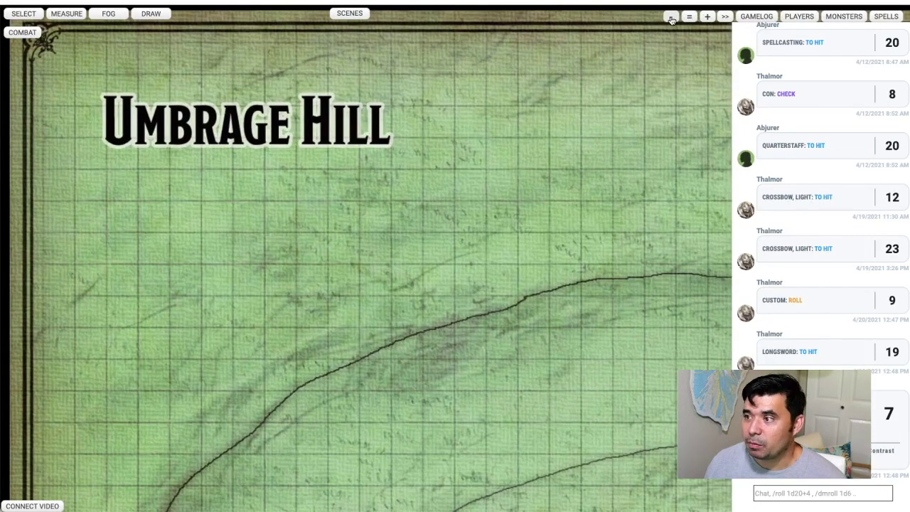
Step: Zoom out twice and pan until the hilltop with U2, U3 and the windmill inset is in view
left_click(670, 16)
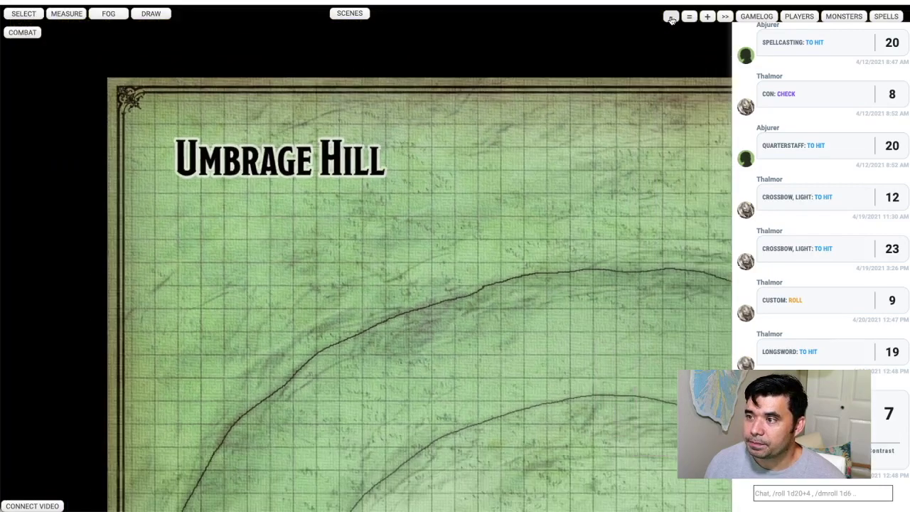
left_click(671, 17)
scroll(440, 266, "down", 3)
scroll(440, 267, "down", 5)
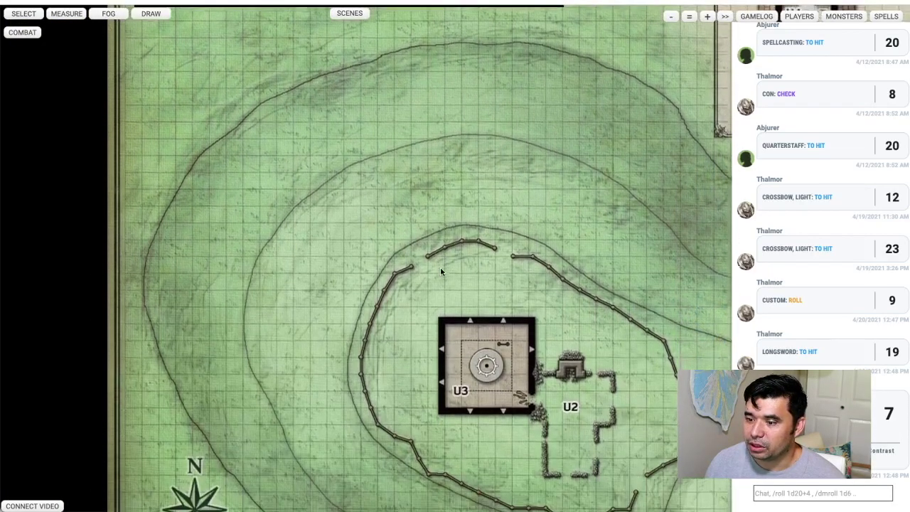
scroll(441, 267, "right", 5)
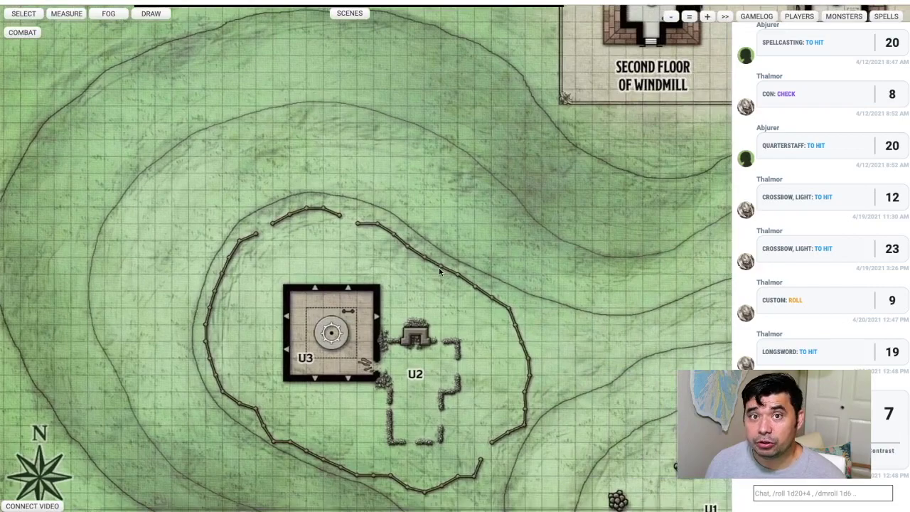
scroll(438, 268, "down", 2)
scroll(416, 311, "down", 2)
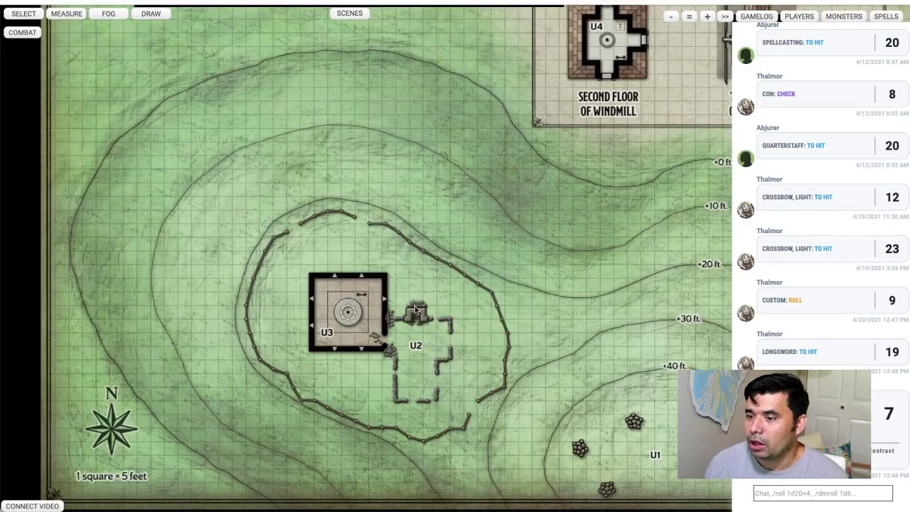
scroll(762, 153, "up", 1)
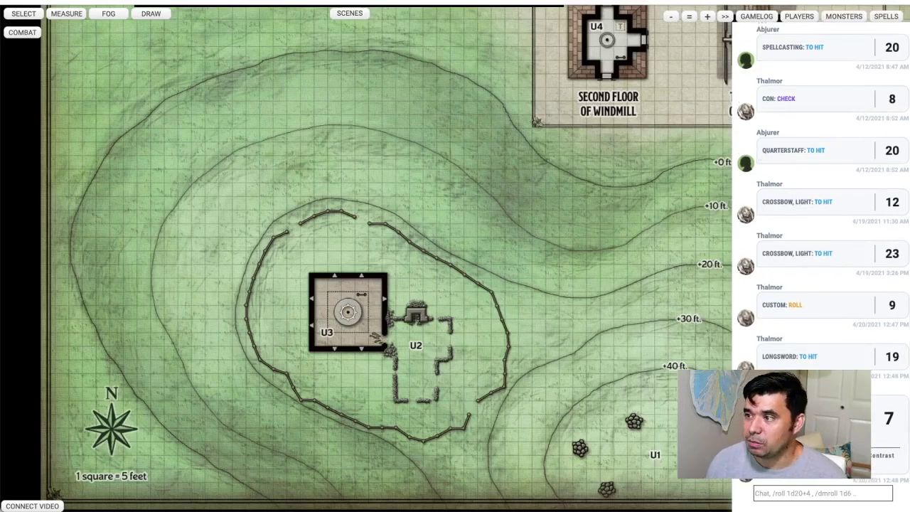
Step: Place a Manticore token beside the U2 ruins and bring up the players list showing Thalmor
left_click(845, 16)
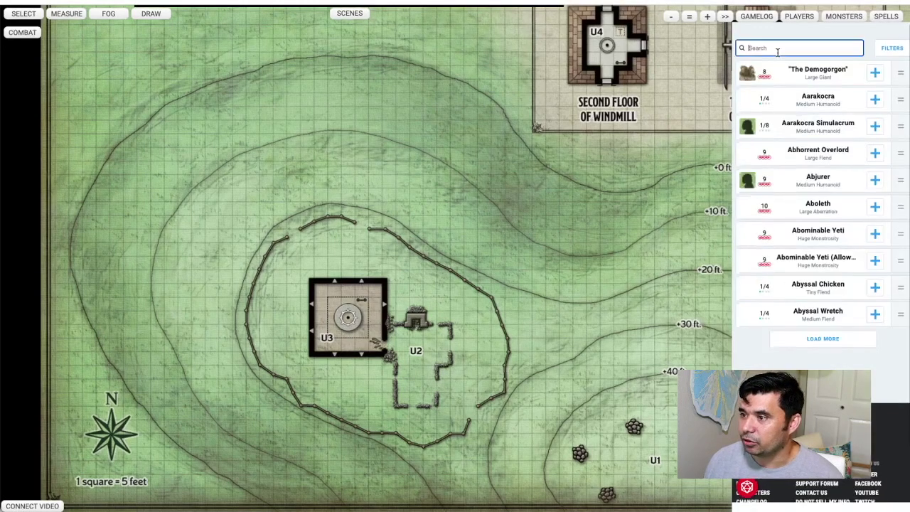
type("manticore")
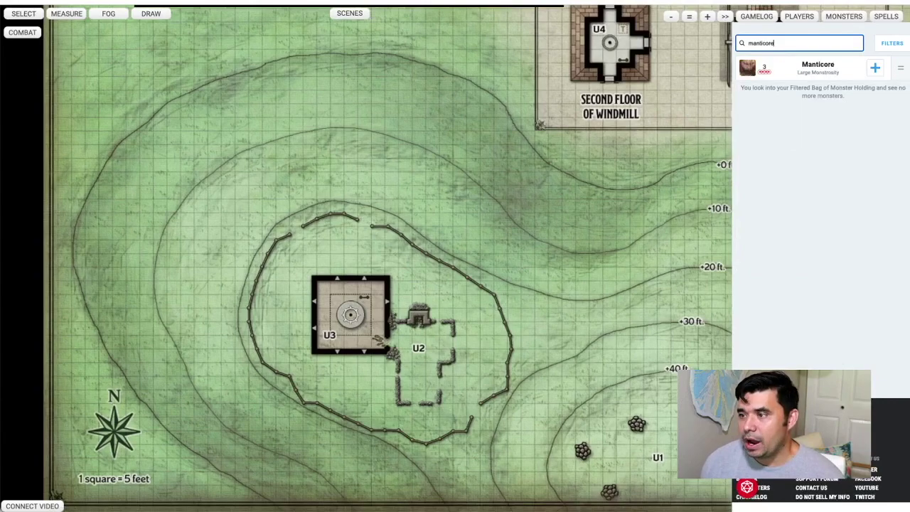
left_click(878, 77)
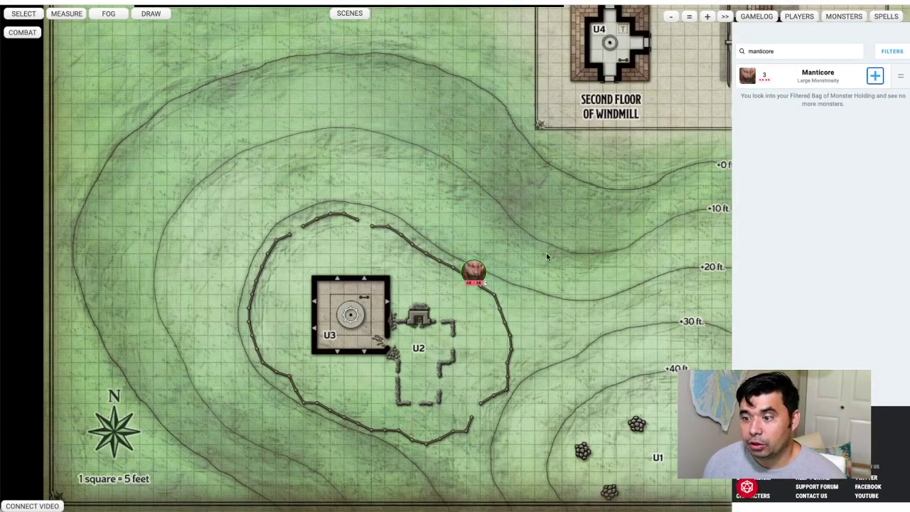
left_click_drag(480, 274, 405, 338)
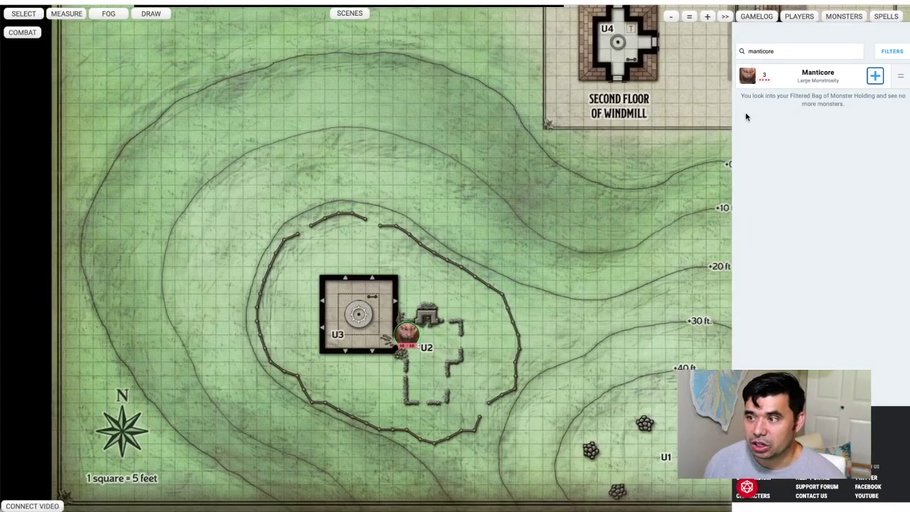
left_click(799, 17)
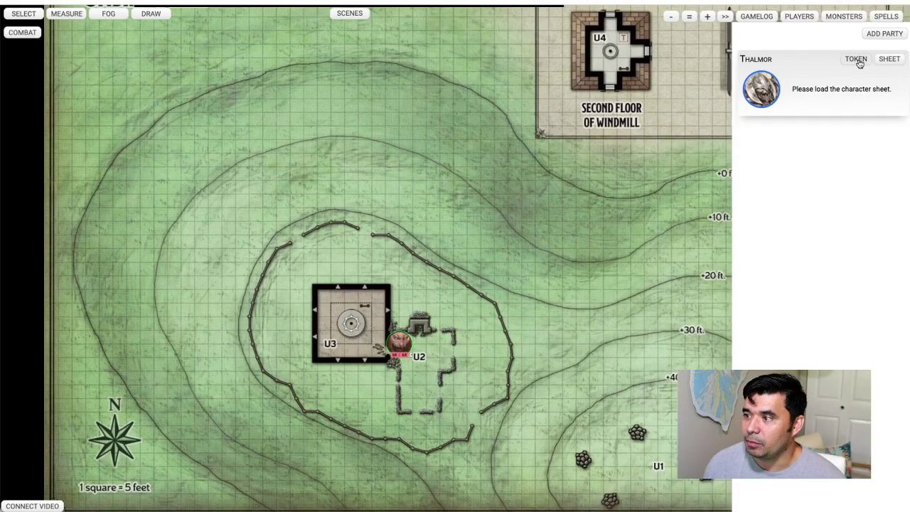
Step: Roll Thalmor's light crossbow attack from his sheet, check the 10 in the game log, then close the sheet
left_click(888, 61)
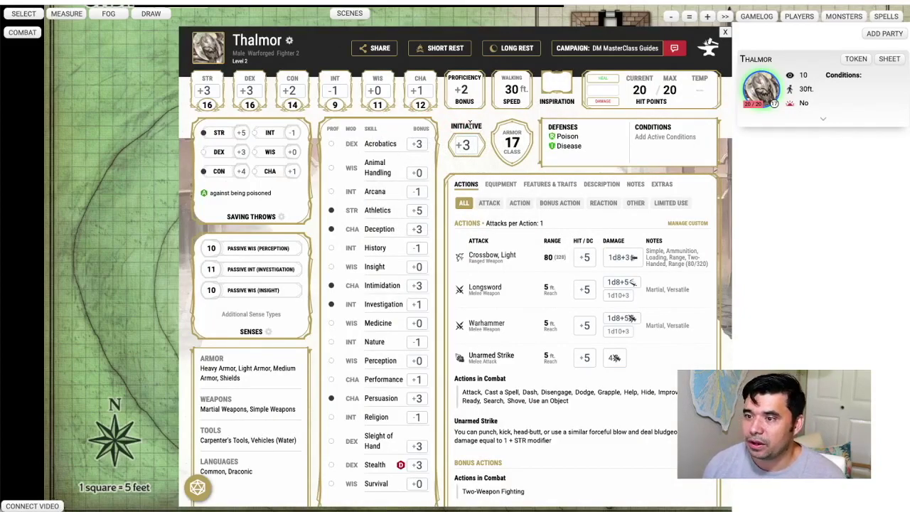
scroll(498, 135, "down", 1)
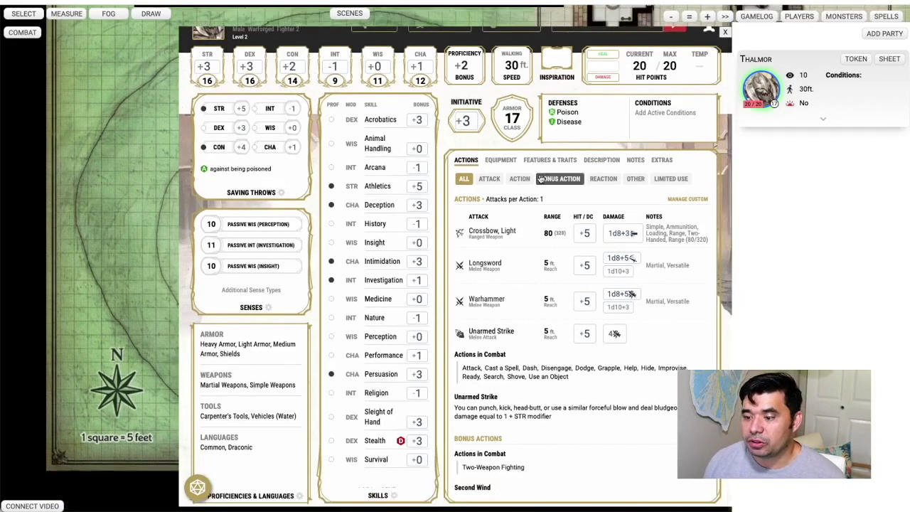
scroll(569, 156, "up", 1)
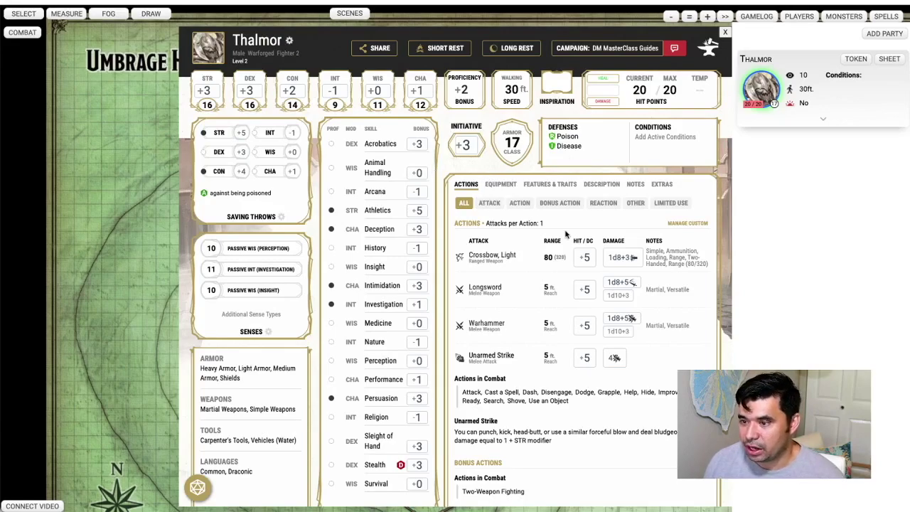
scroll(535, 256, "down", 1)
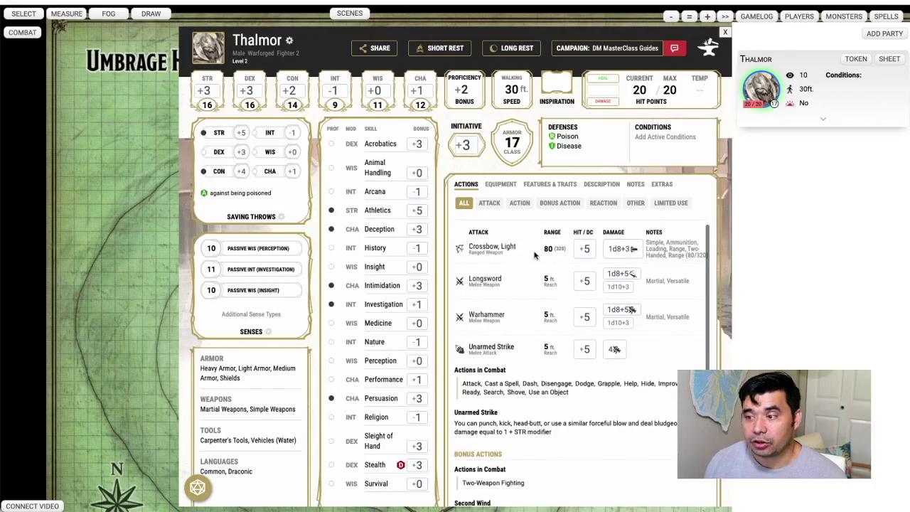
left_click(585, 250)
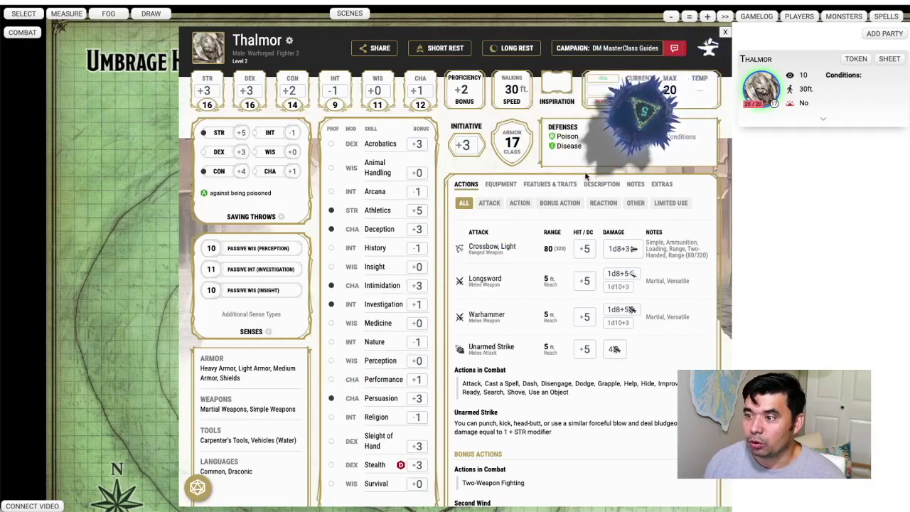
left_click(769, 20)
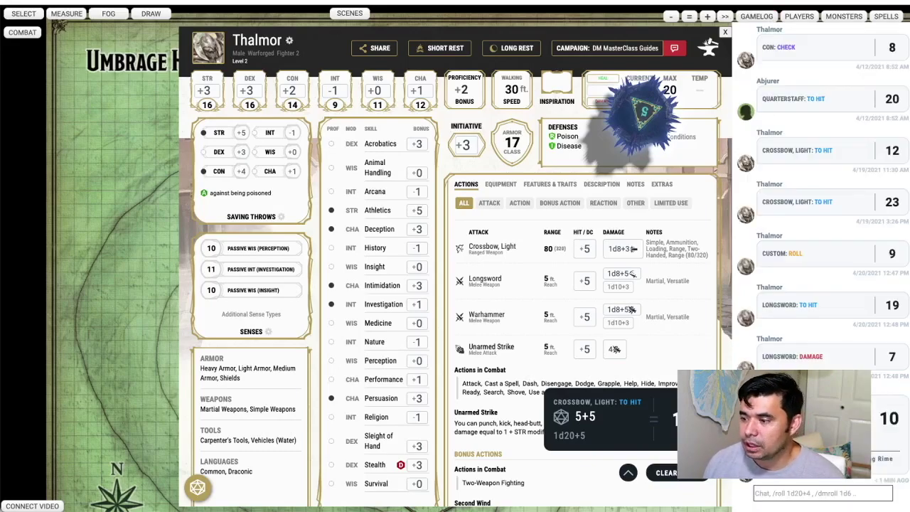
left_click(726, 33)
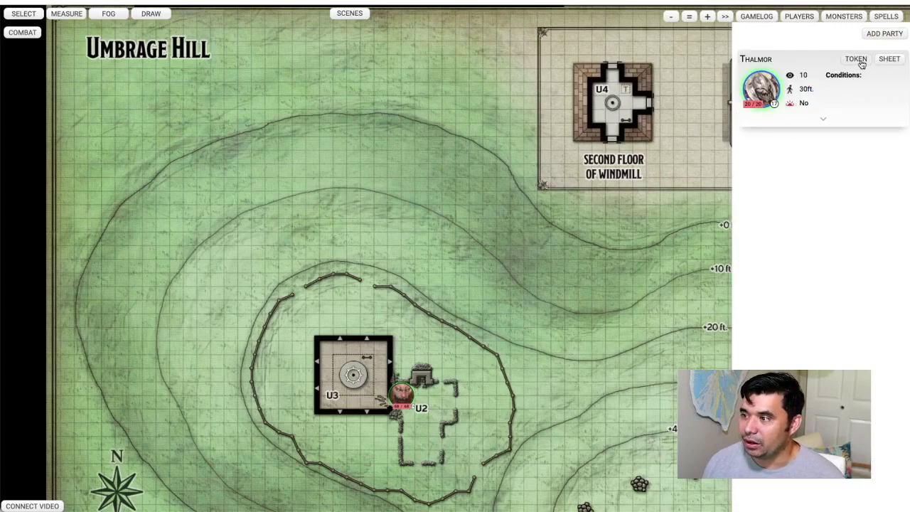
Step: Place Thalmor's token on the map next to the Manticore at the U2 ruins
left_click_drag(857, 60, 436, 406)
scroll(517, 391, "down", 1)
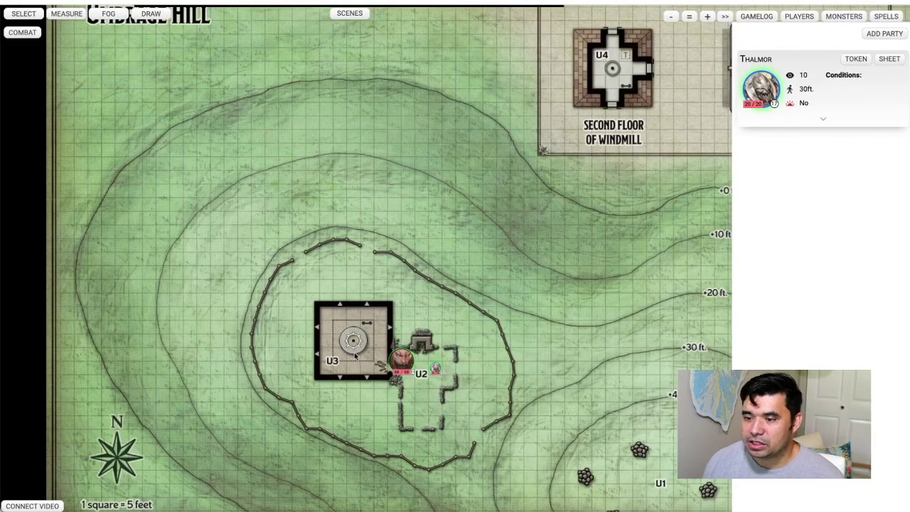
scroll(668, 41, "left", 1)
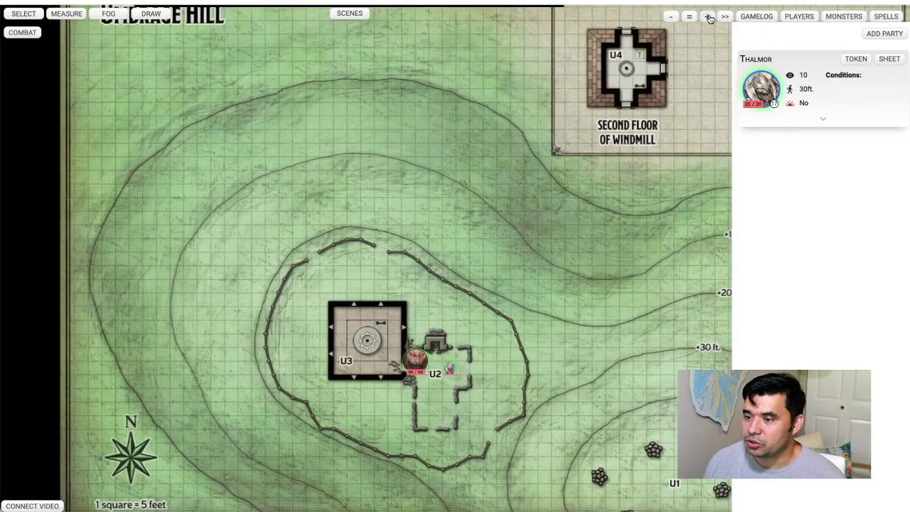
Step: Zoom in around the U3 windmill and show the manticore monster search
left_click(709, 19)
left_click(709, 18)
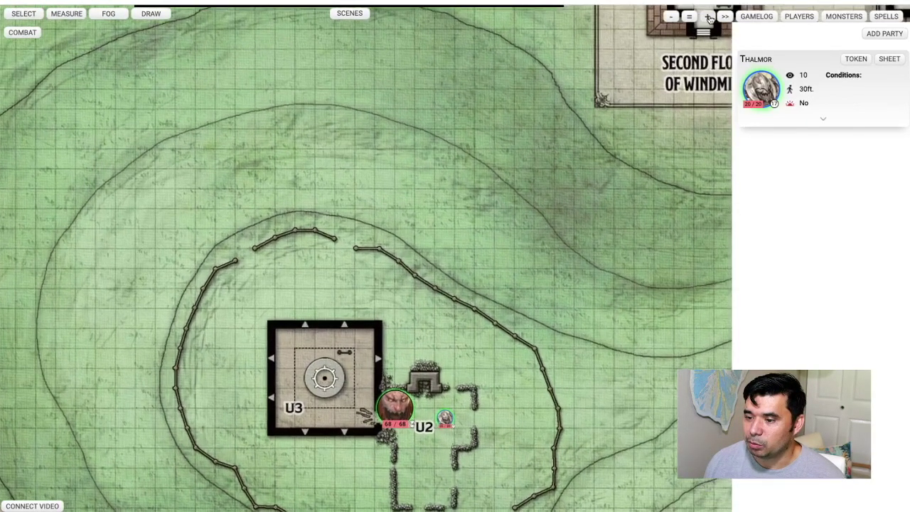
left_click(709, 18)
left_click(709, 19)
scroll(459, 263, "down", 5)
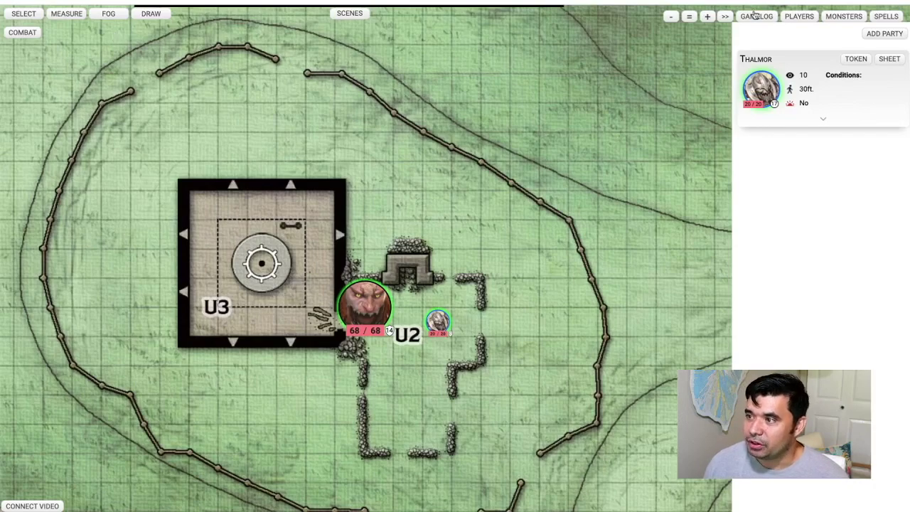
left_click(845, 16)
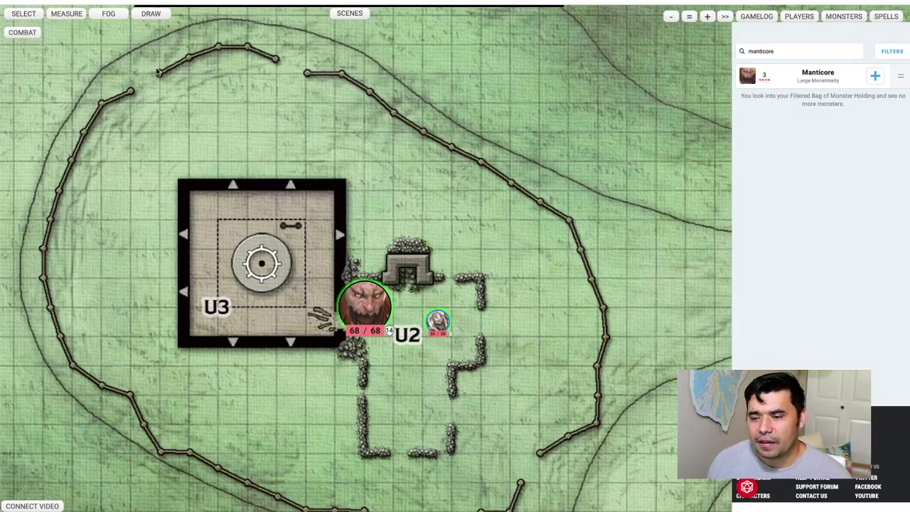
Step: Cover the U3 windmill building with square hiding fog, cancelling a Hide ALL attempt
left_click(111, 15)
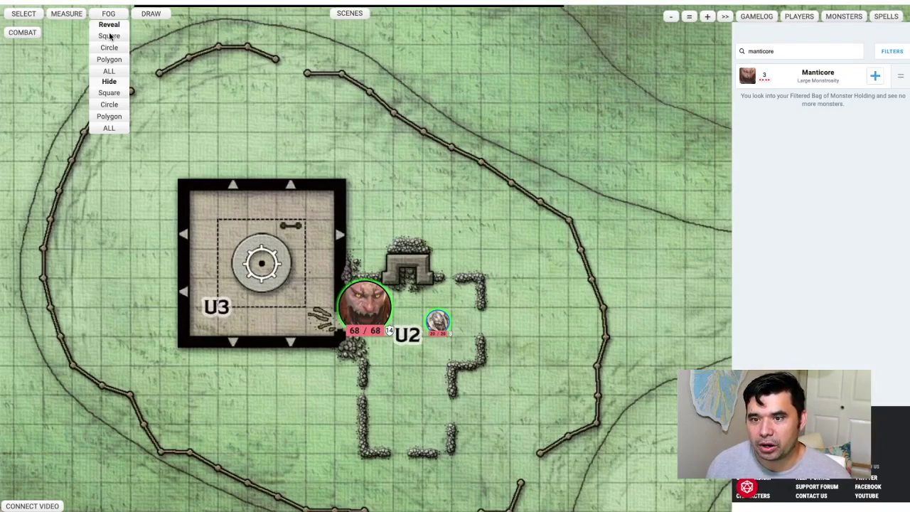
left_click(108, 93)
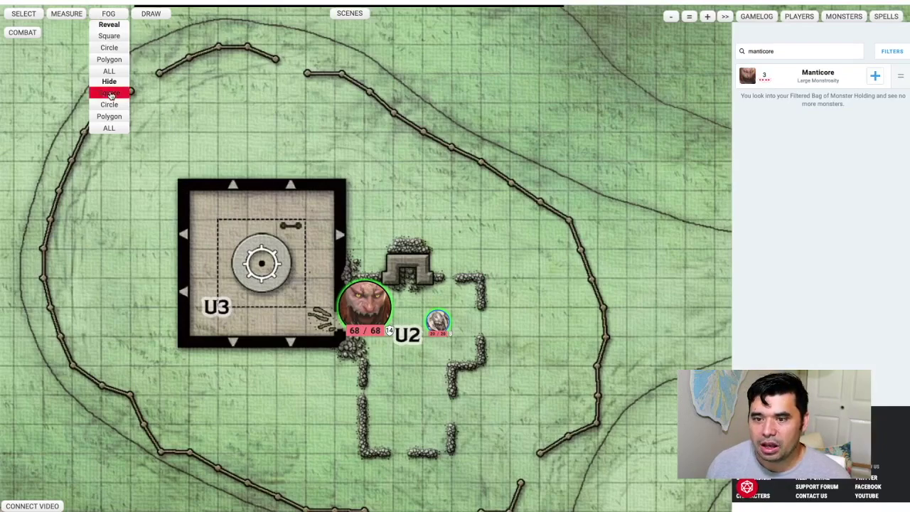
left_click_drag(190, 191, 342, 341)
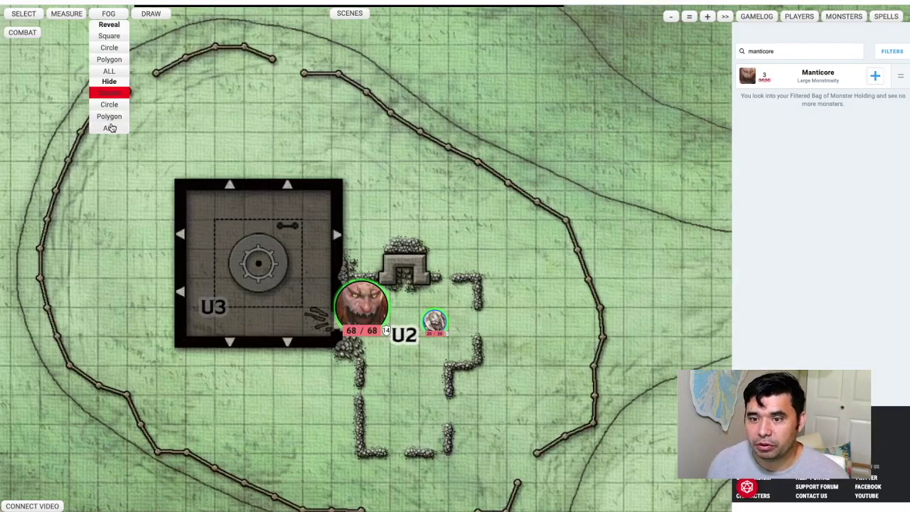
left_click(109, 128)
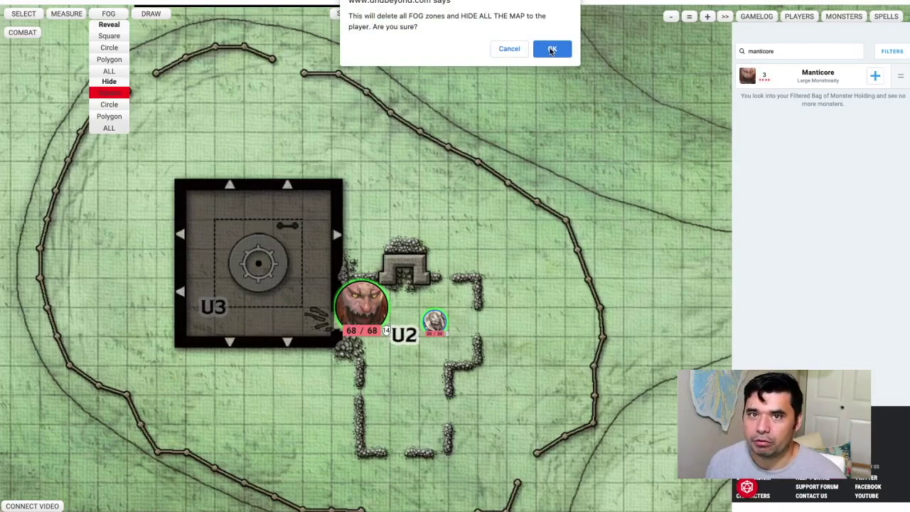
left_click(506, 48)
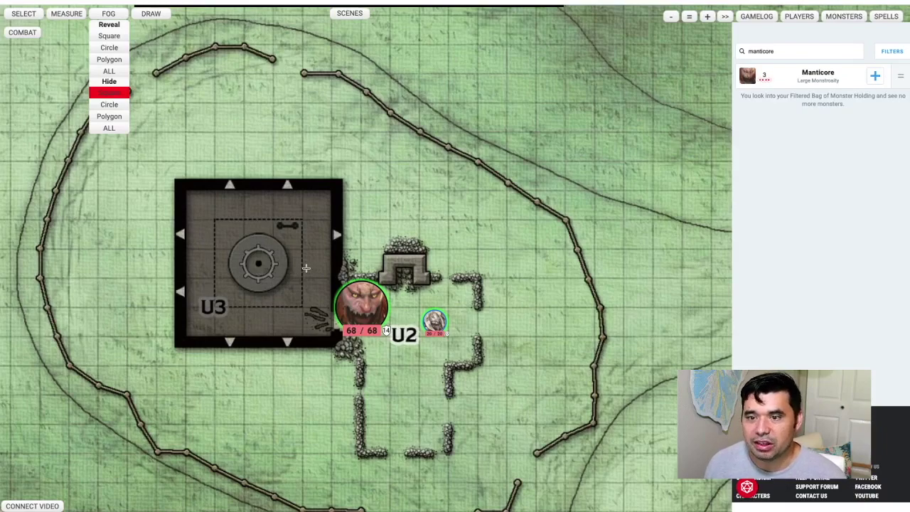
left_click(148, 15)
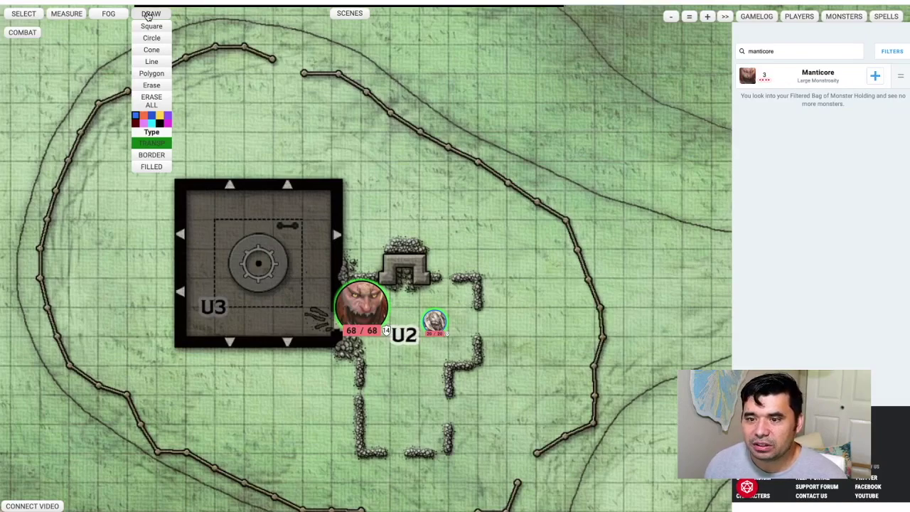
left_click(150, 28)
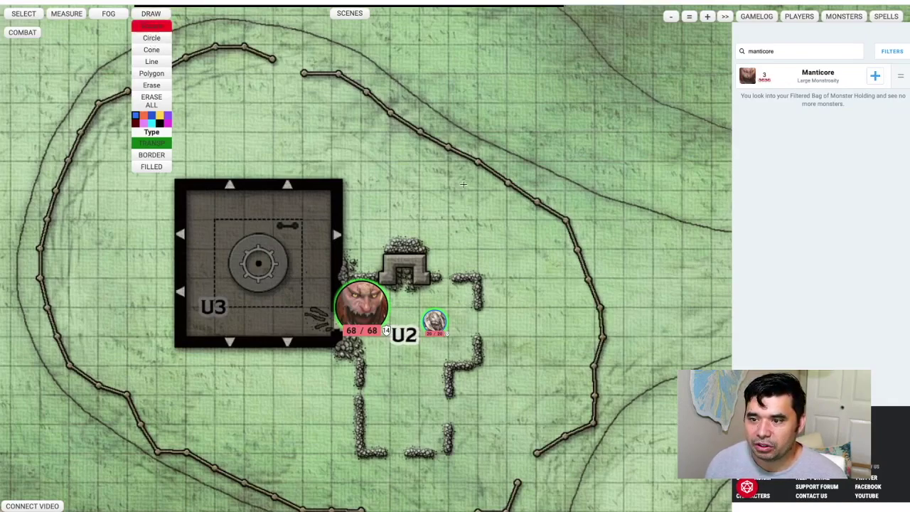
mouse_move(448, 73)
left_mouse_down()
mouse_move(537, 148)
mouse_move(537, 163)
left_mouse_up()
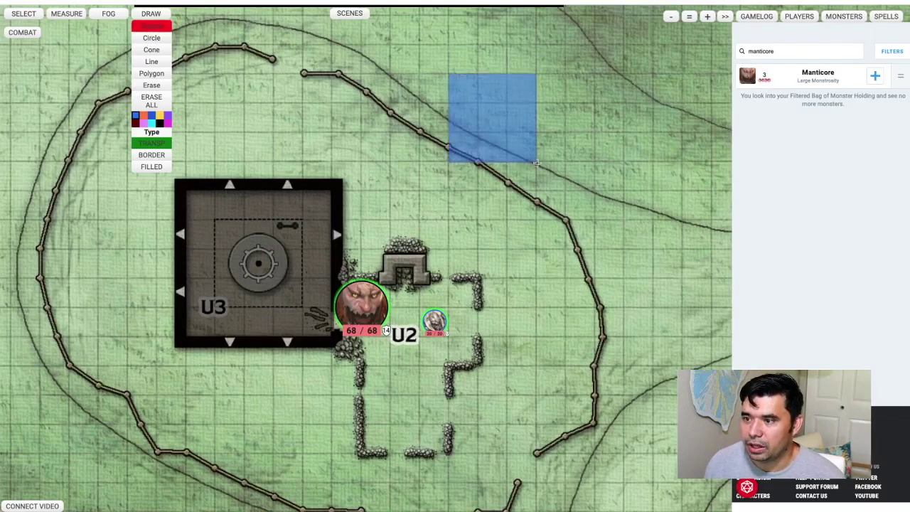
left_click(151, 155)
left_click(151, 43)
left_click_drag(301, 102, 366, 147)
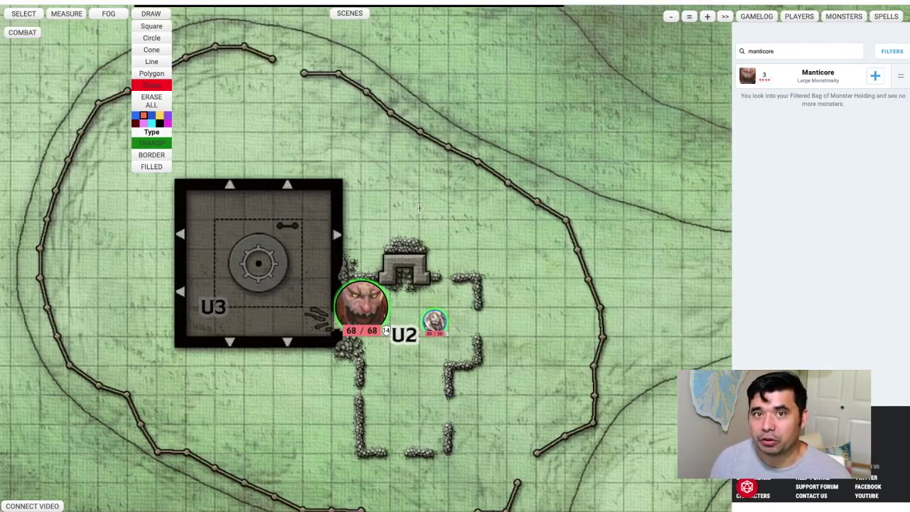
left_click(156, 54)
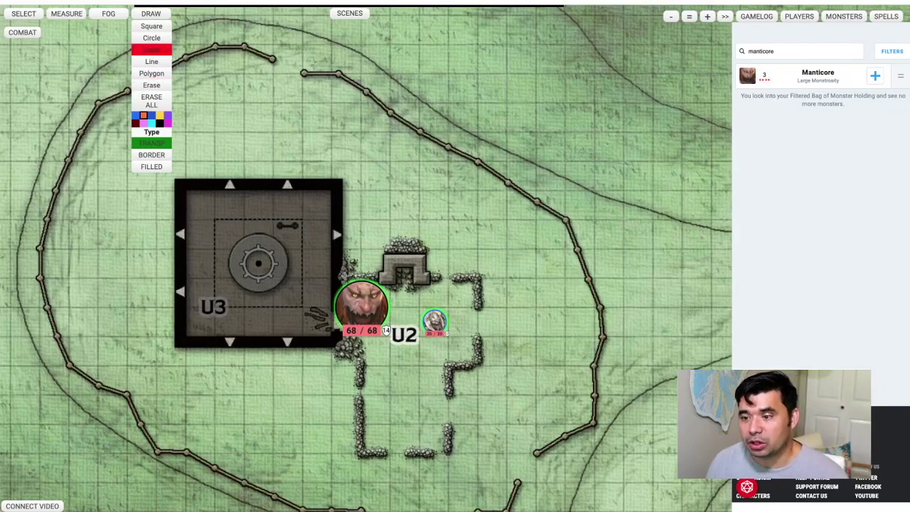
left_click_drag(435, 322, 347, 301)
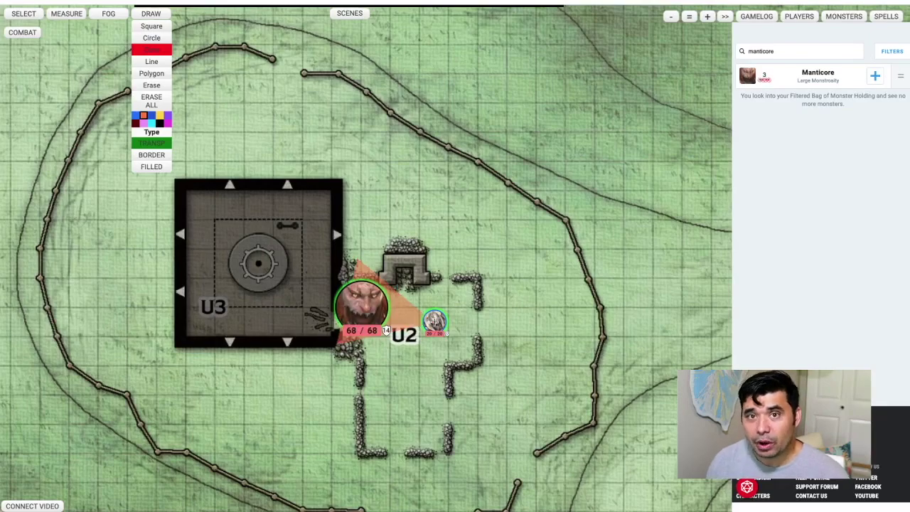
left_click_drag(435, 323, 336, 299)
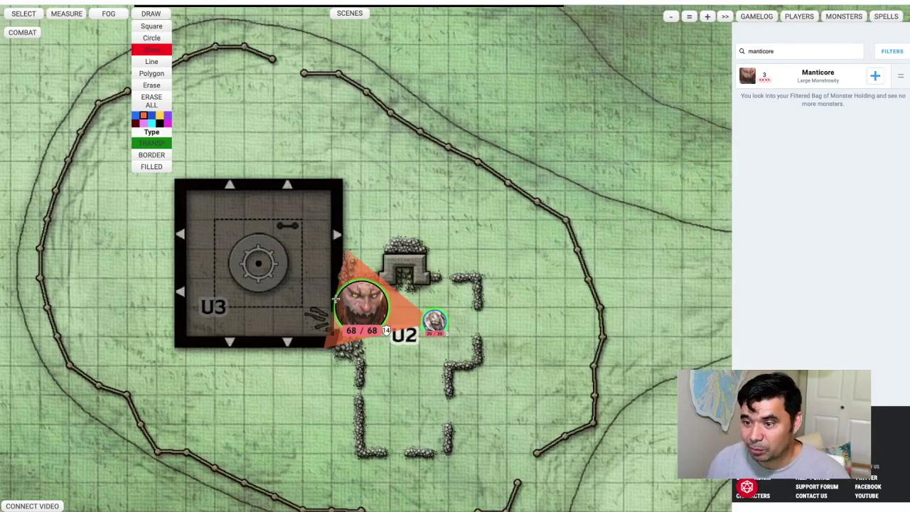
left_click(151, 73)
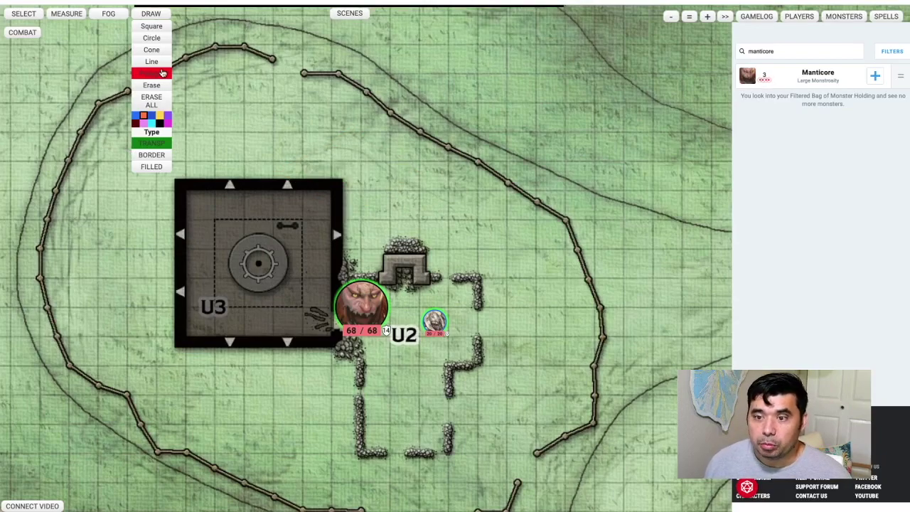
left_click(153, 166)
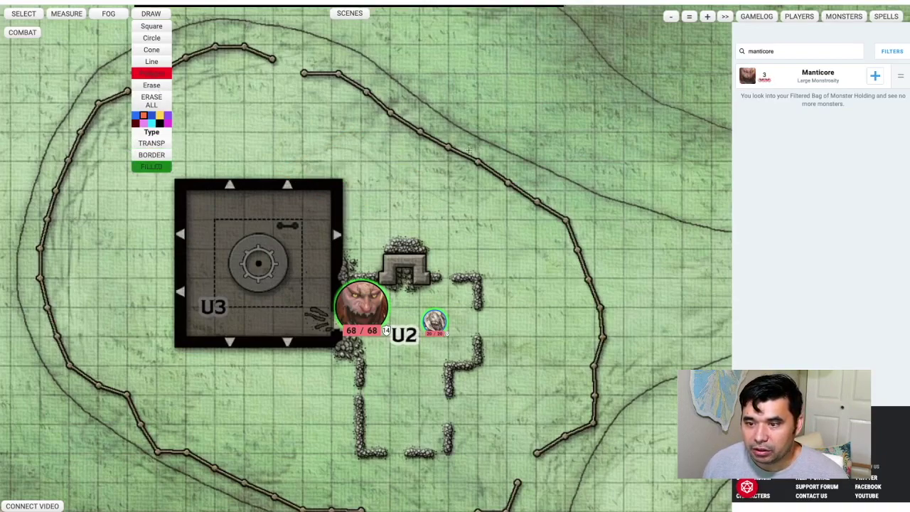
left_click(389, 73)
left_click(478, 73)
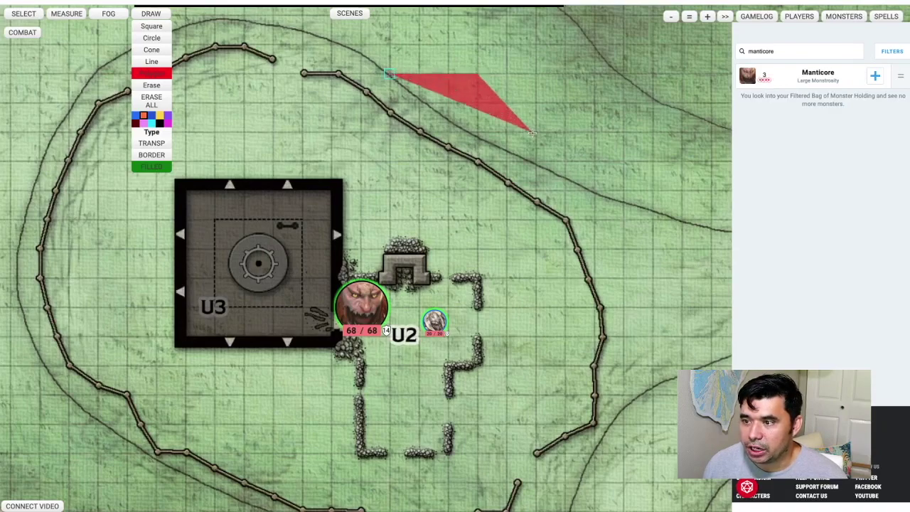
left_click(535, 131)
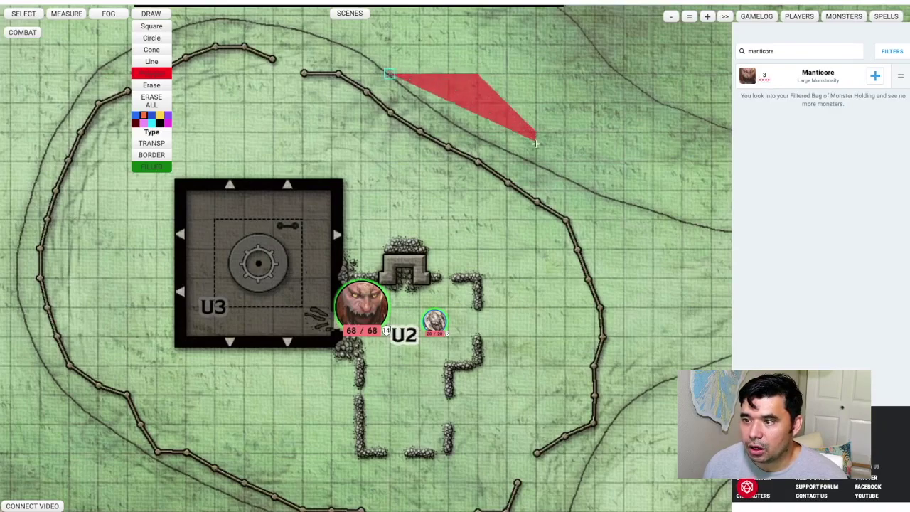
left_click(535, 219)
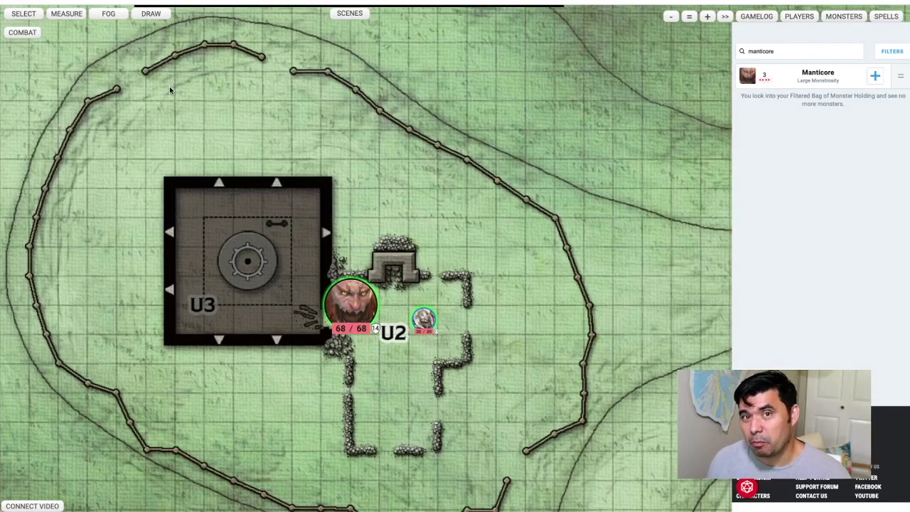
left_click(68, 13)
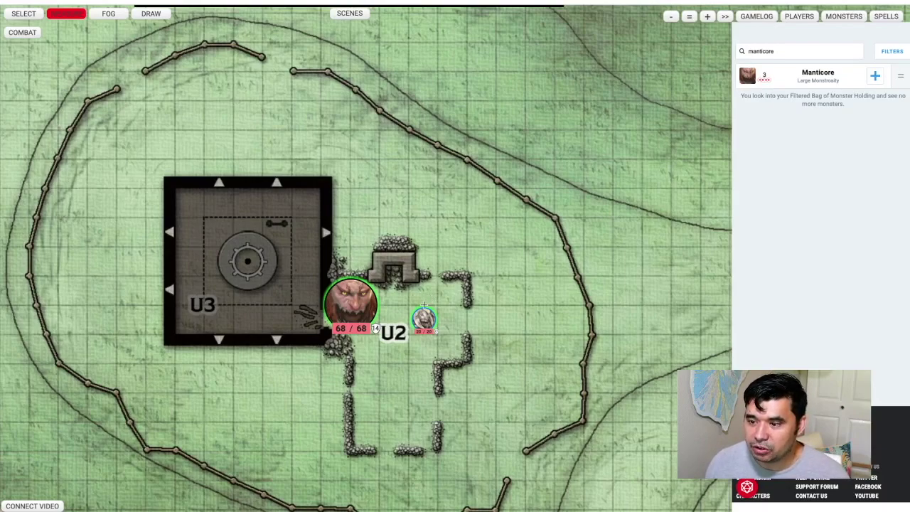
left_click_drag(425, 312, 516, 157)
left_click(34, 16)
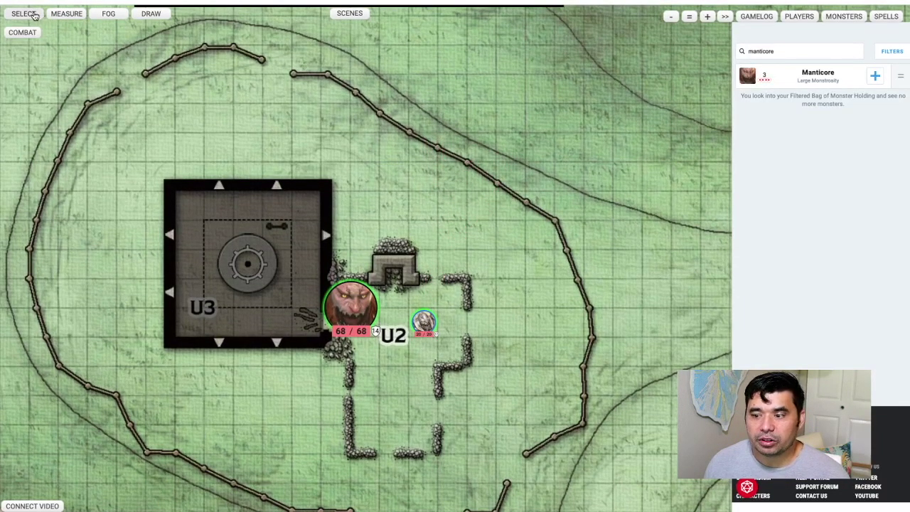
left_click(34, 16)
mouse_move(427, 332)
left_mouse_down()
mouse_move(468, 308)
mouse_move(431, 329)
mouse_move(424, 324)
left_mouse_up()
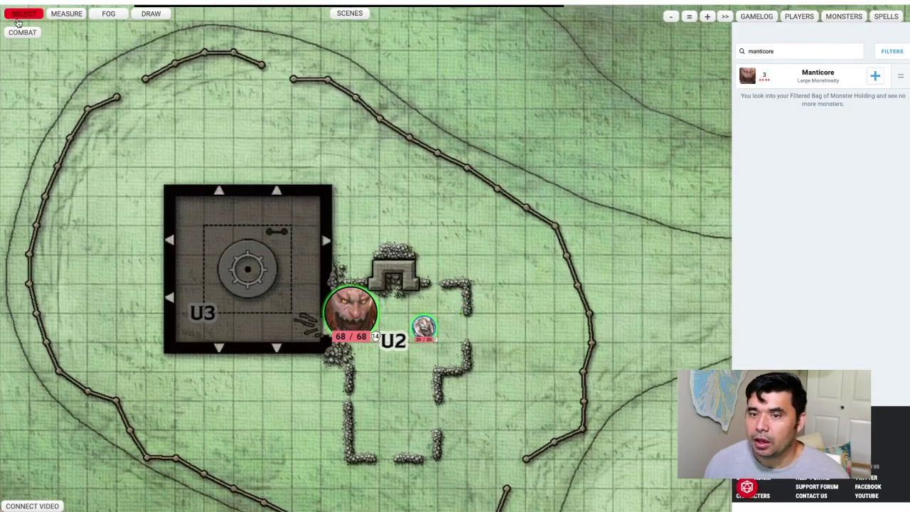
Step: Add the Manticore and the player's token to the combat tracker
left_click(22, 32)
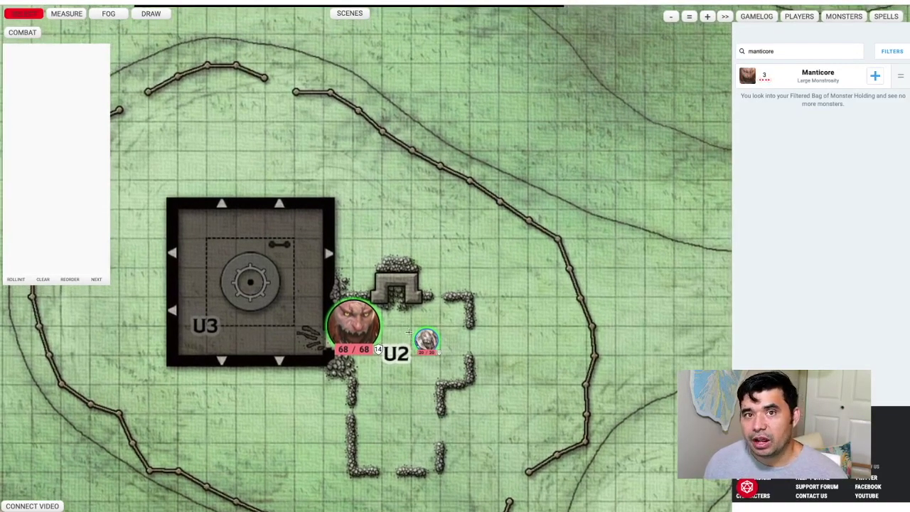
right_click(350, 326)
left_click(380, 354)
right_click(420, 340)
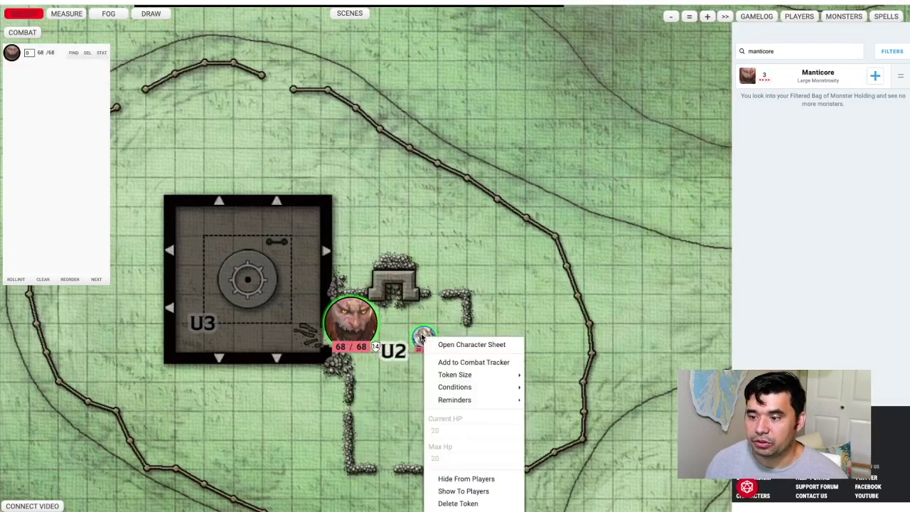
left_click(450, 360)
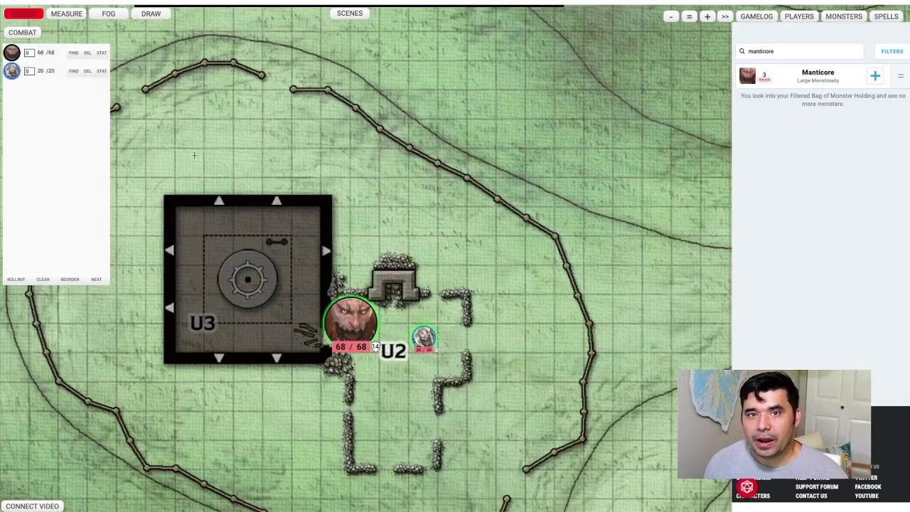
left_click_drag(194, 155, 159, 156)
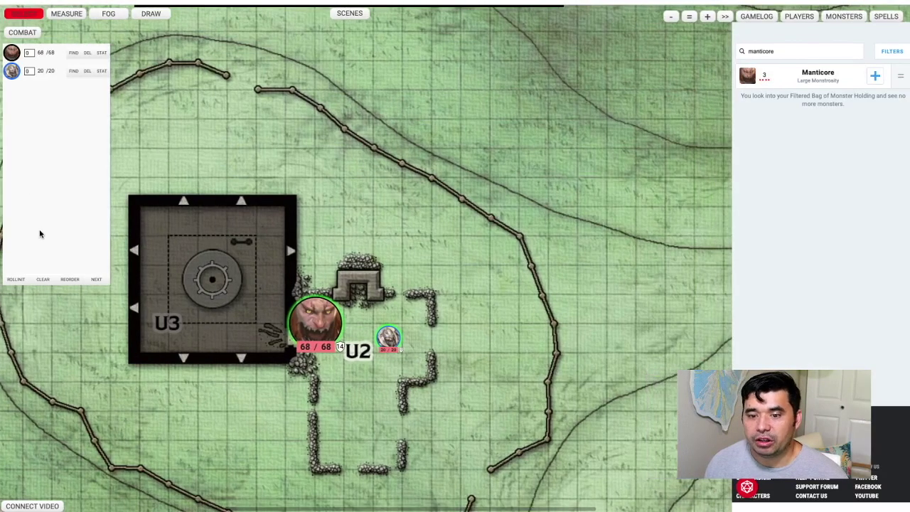
Step: Roll initiative, set the player's initiative to 20, and cycle turns back to the player
left_click(18, 279)
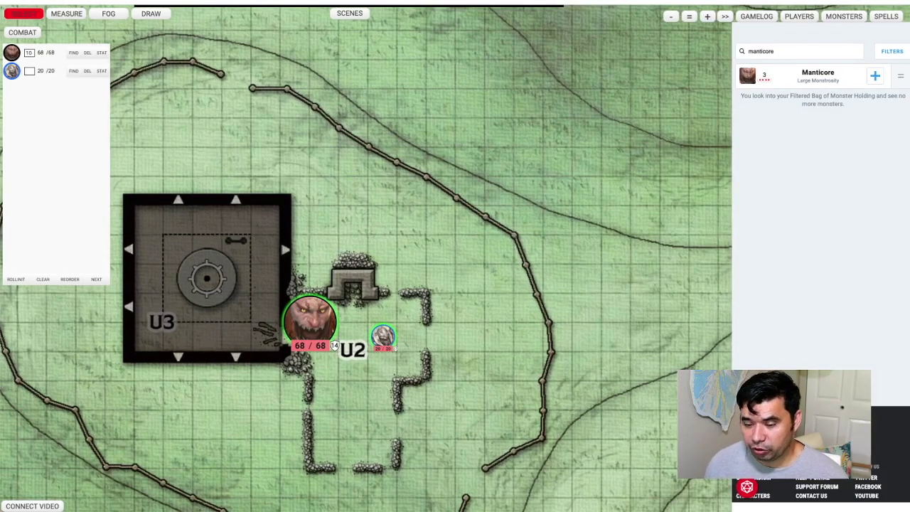
type("20")
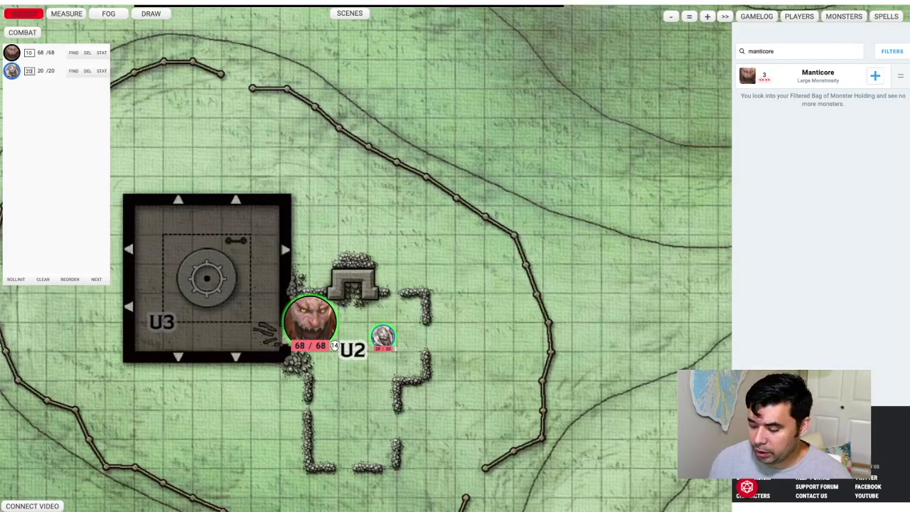
left_click(72, 263)
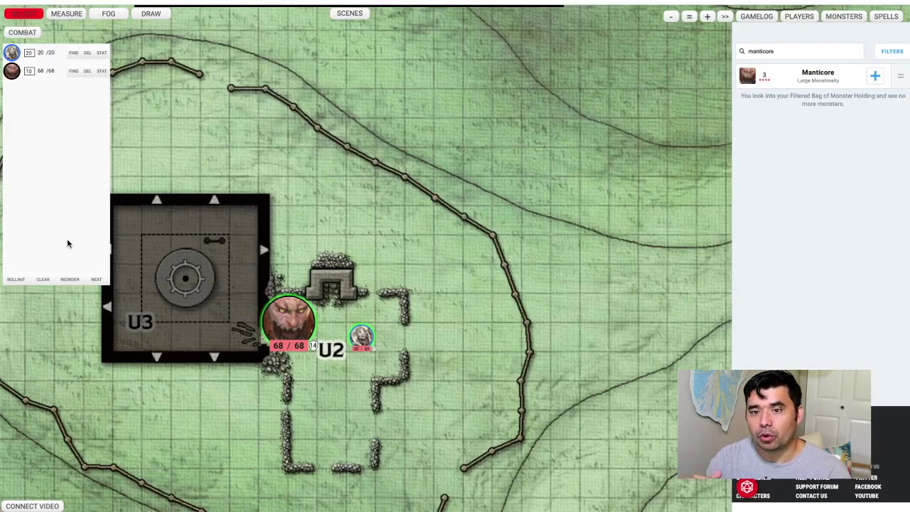
left_click(96, 280)
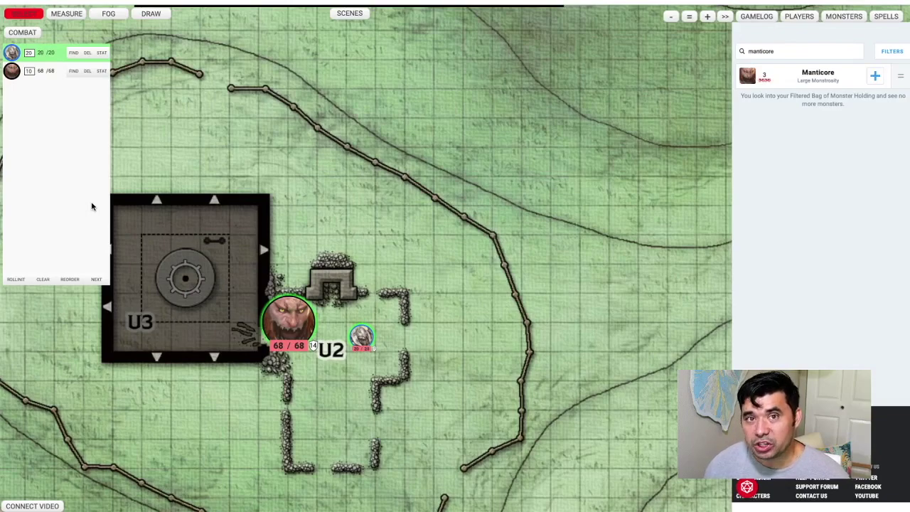
left_click(98, 280)
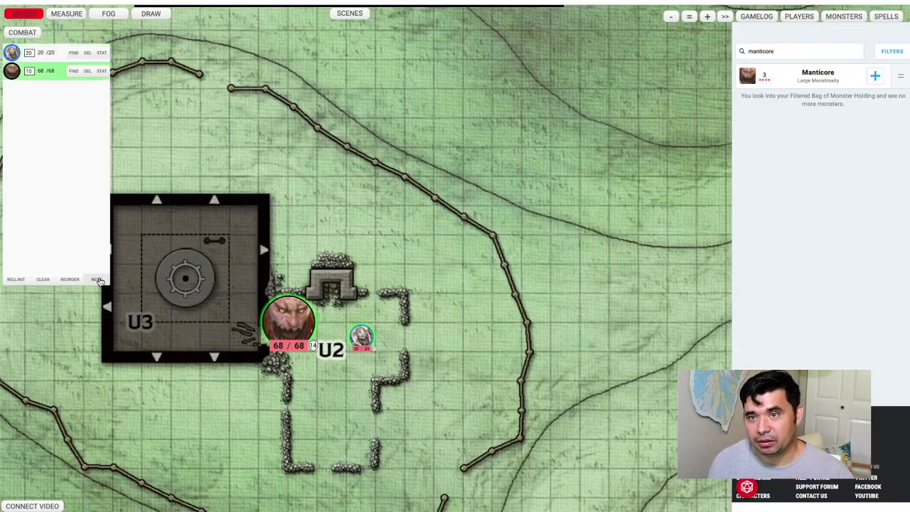
left_click(98, 279)
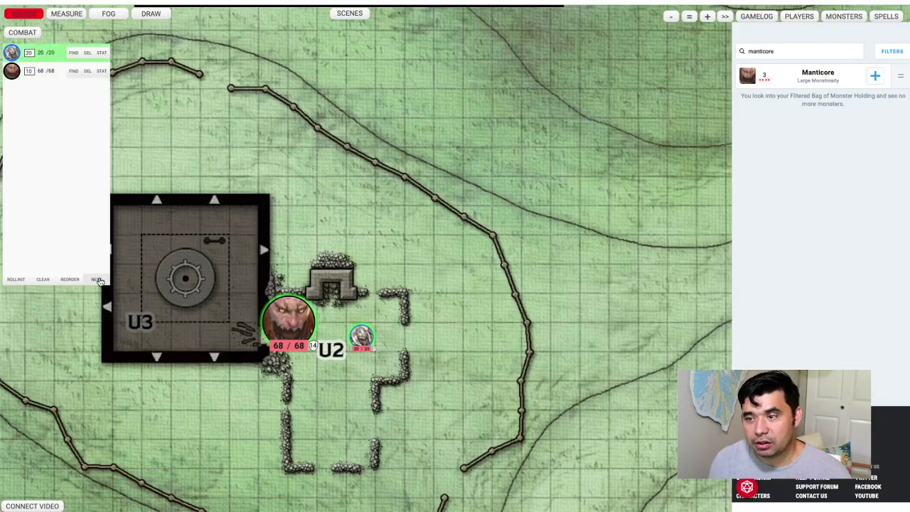
left_click_drag(316, 279, 316, 285)
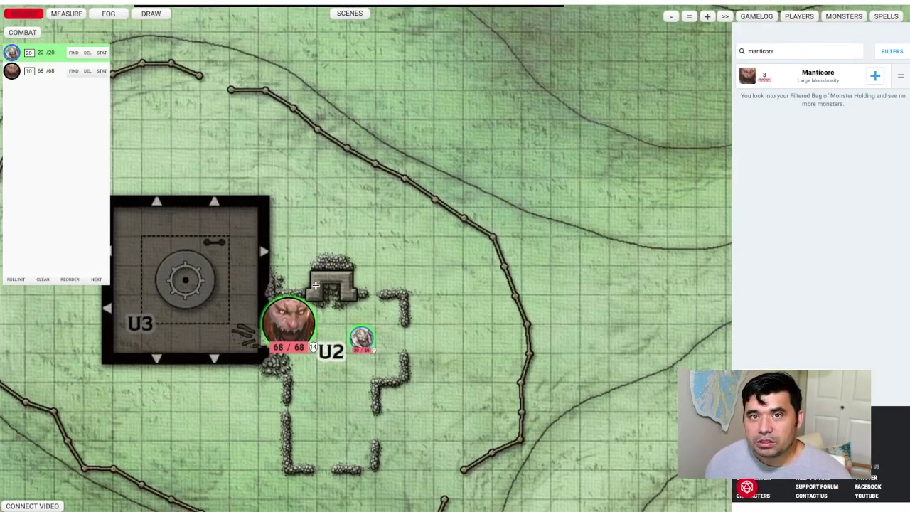
Step: Open the Manticore's character sheet at its stat block, with the game log of rolls beside it
right_click(292, 321)
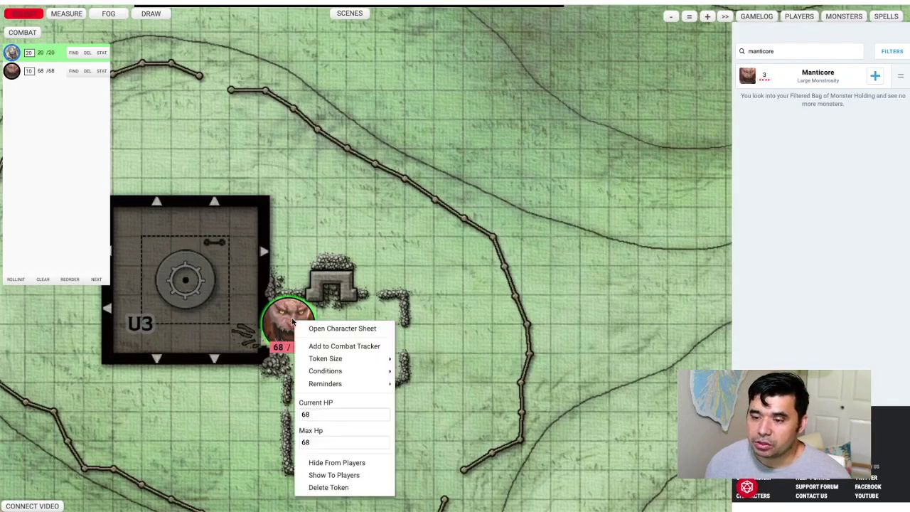
left_click(313, 329)
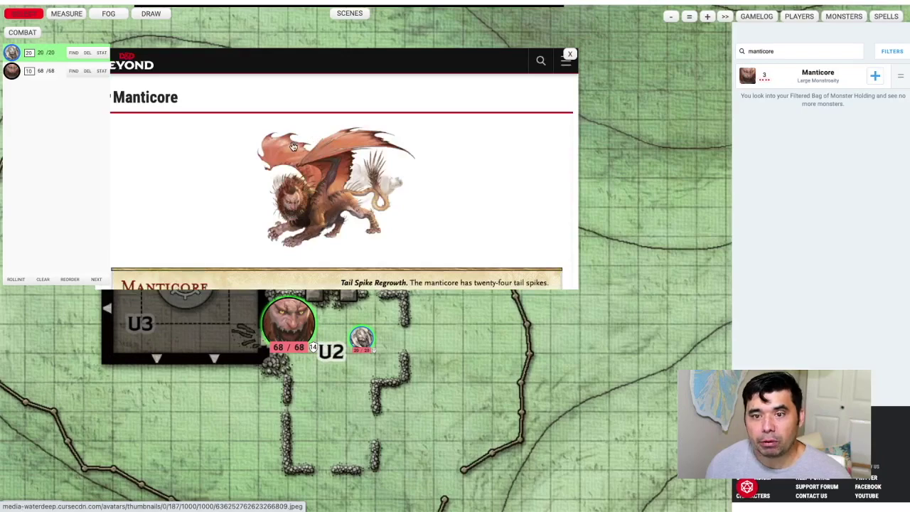
scroll(292, 146, "down", 3)
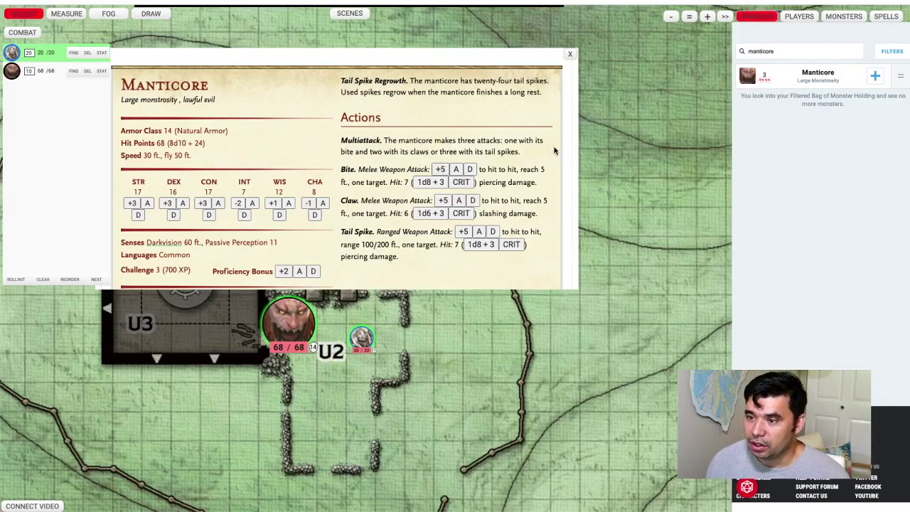
left_click(760, 15)
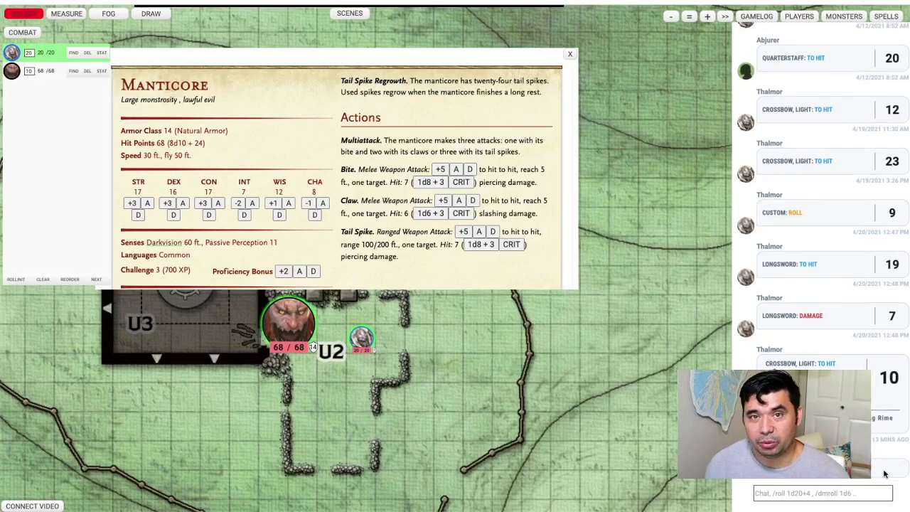
Step: Close the stat block and shrink the Manticore token's size
key("Escape")
right_click(290, 327)
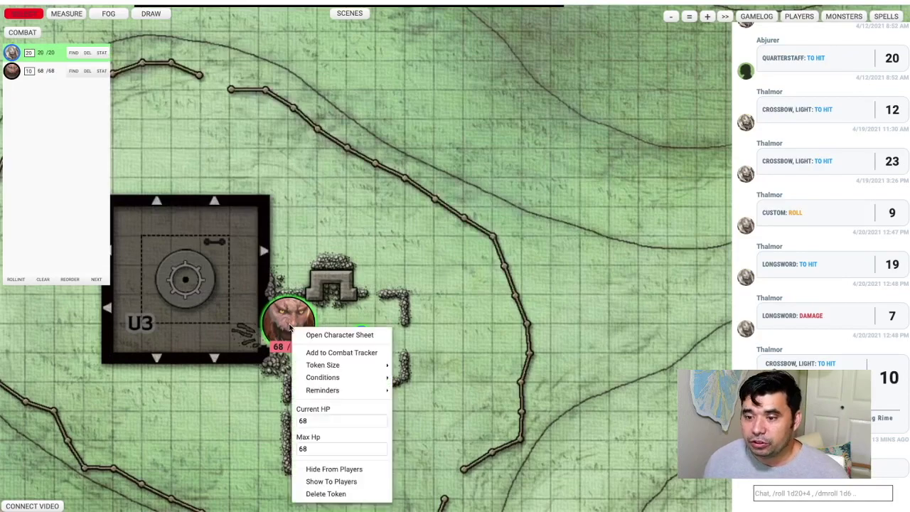
mouse_move(330, 369)
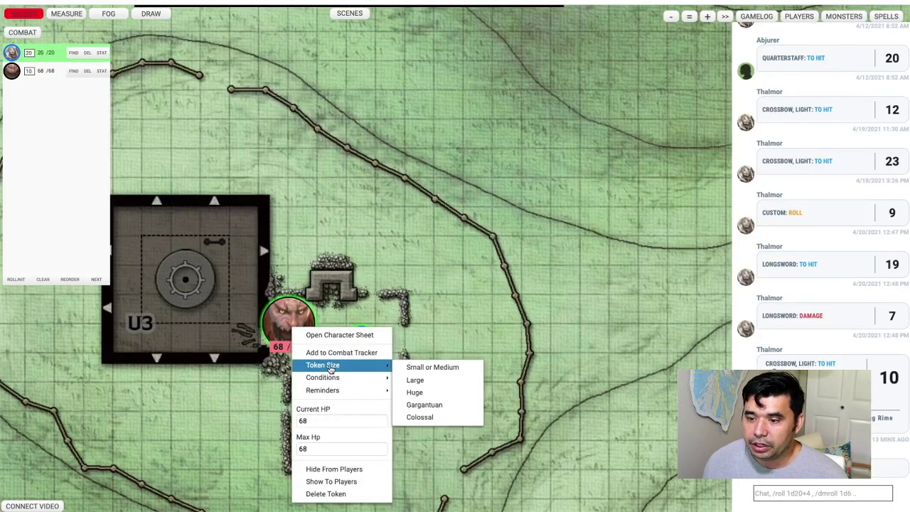
left_click(430, 367)
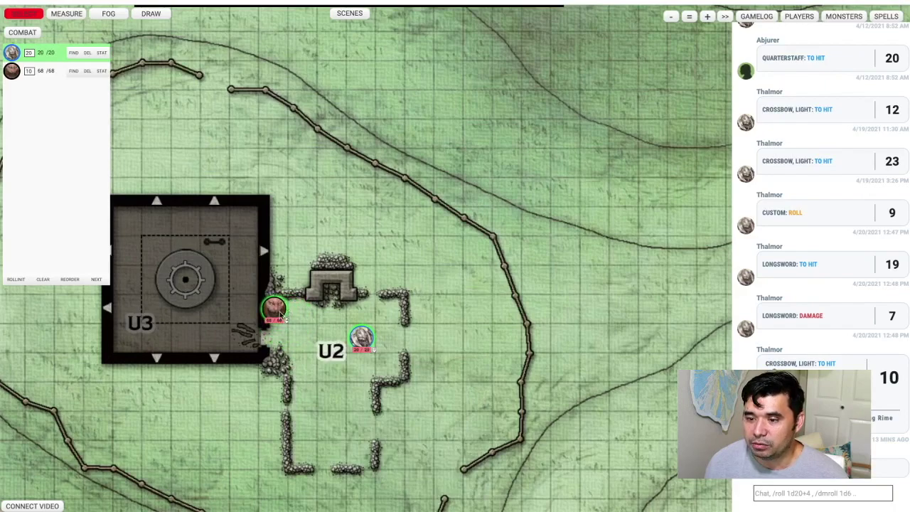
Step: Apply the Blinded condition to the Manticore token
right_click(280, 313)
mouse_move(353, 379)
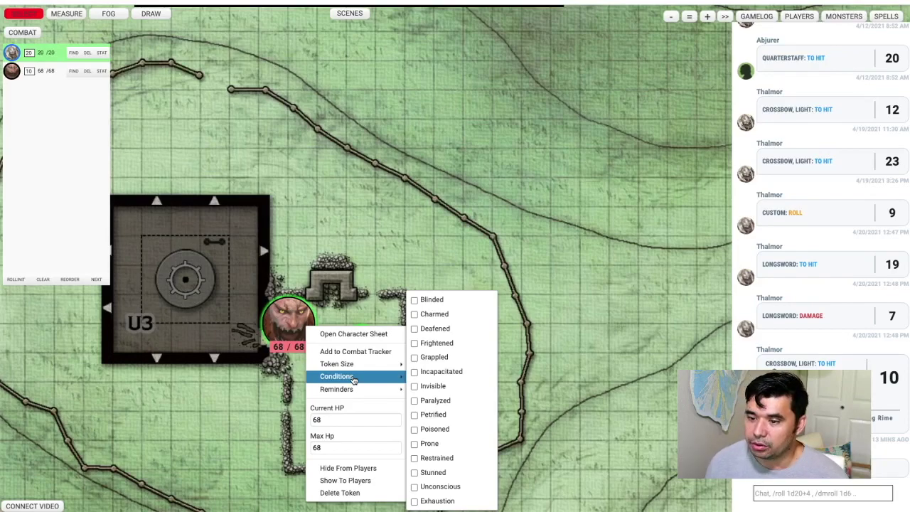
left_click(417, 302)
left_click(395, 296)
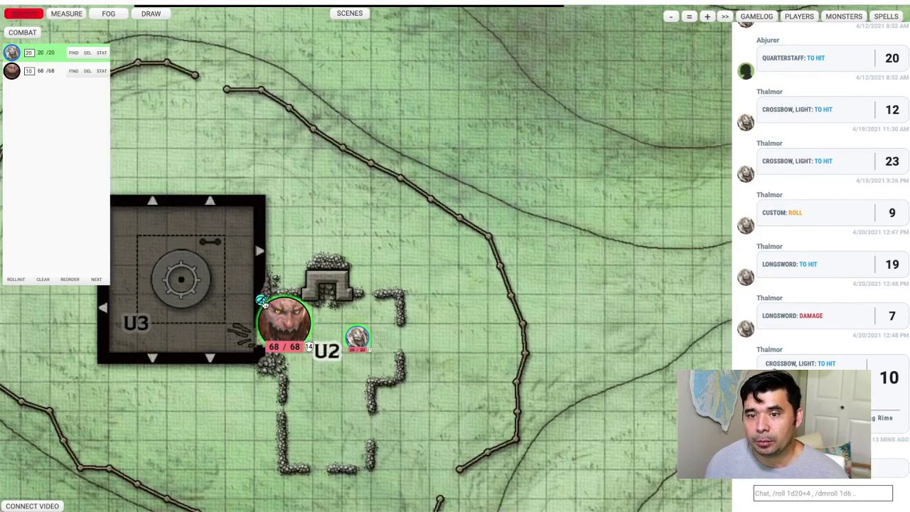
Step: Add a blue reminder marker to the Manticore and hide it from players
mouse_move(263, 300)
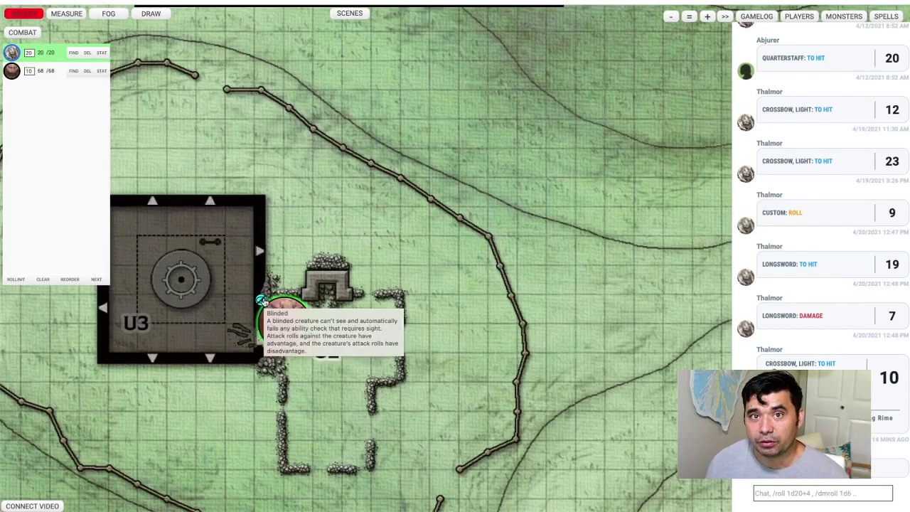
right_click(291, 323)
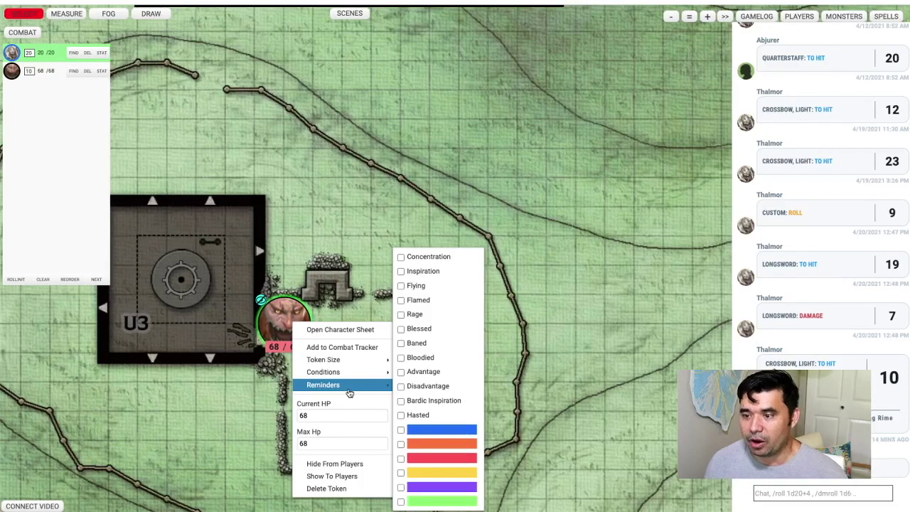
scroll(416, 379, "down", 1)
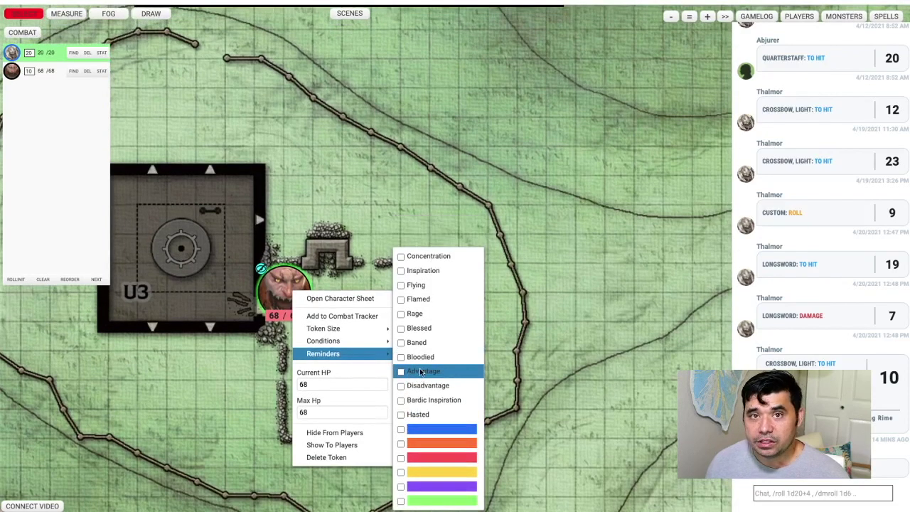
left_click(431, 431)
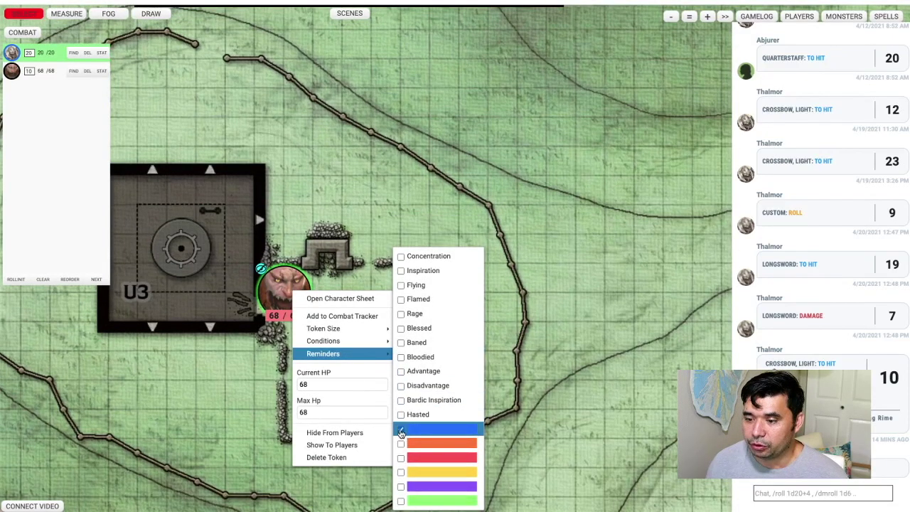
left_click(558, 355)
right_click(288, 292)
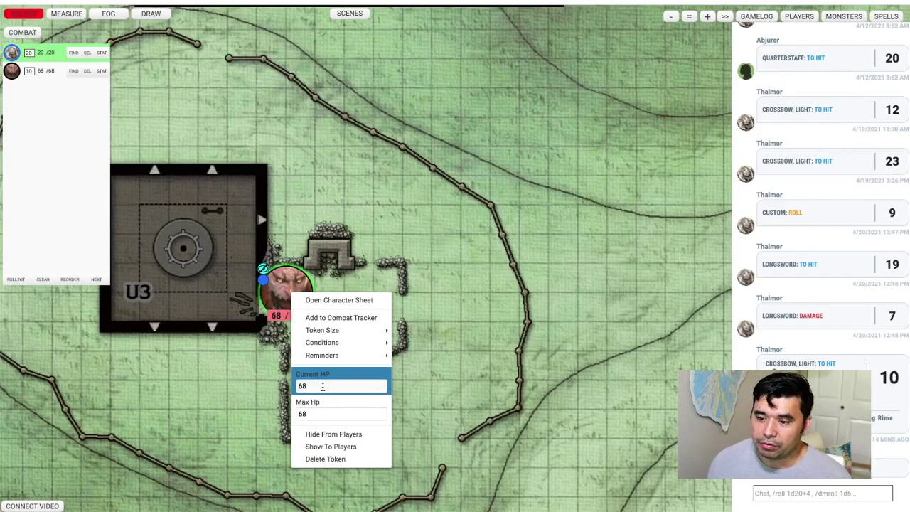
left_click(342, 434)
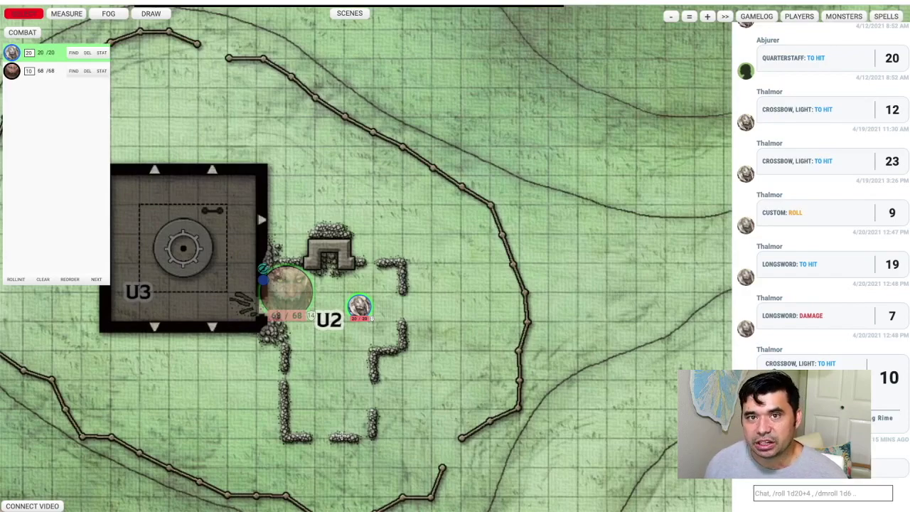
Step: Delete the hidden Manticore token, leaving only the player token beside U2
right_click(289, 296)
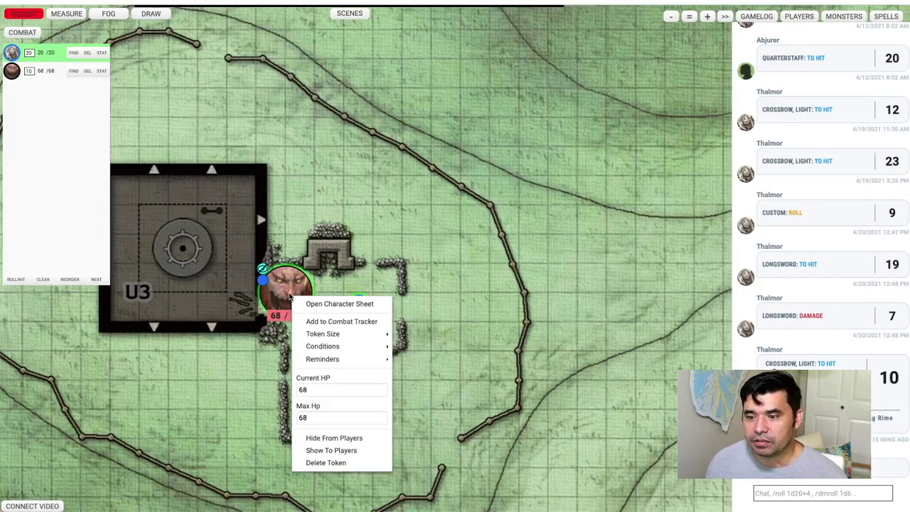
left_click(330, 463)
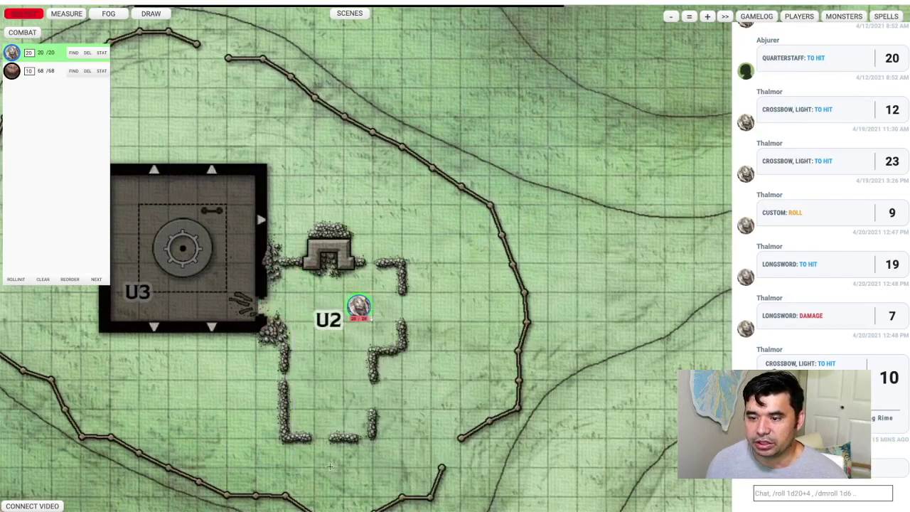
right_click(360, 311)
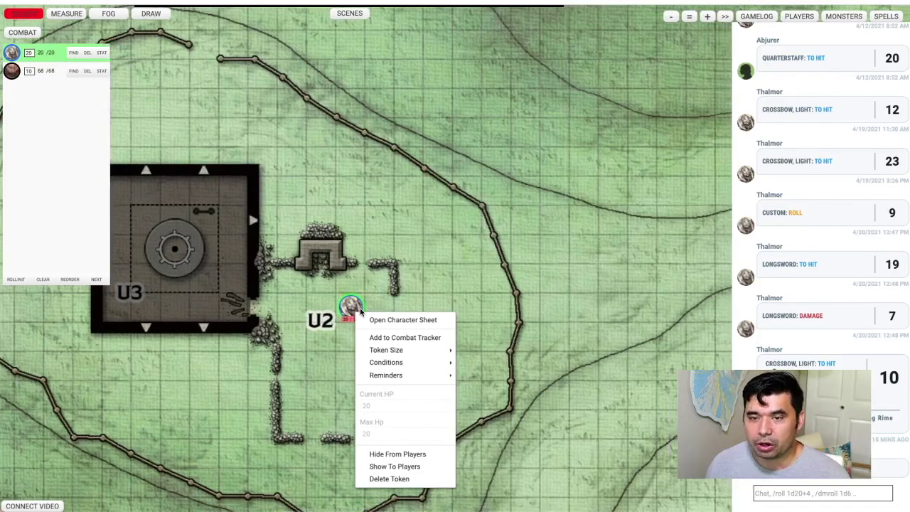
left_click(412, 228)
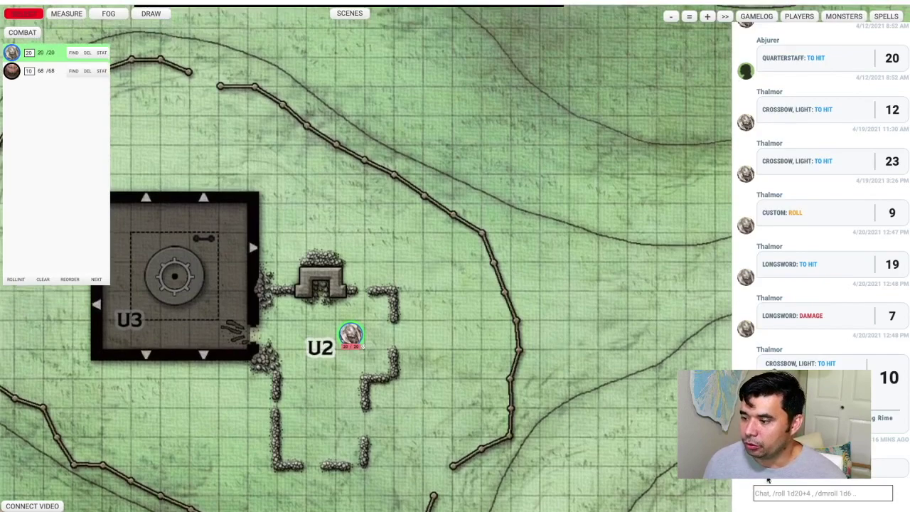
Step: Post a 'hello' DM message in the game log chat and start the video connection
left_click(807, 490)
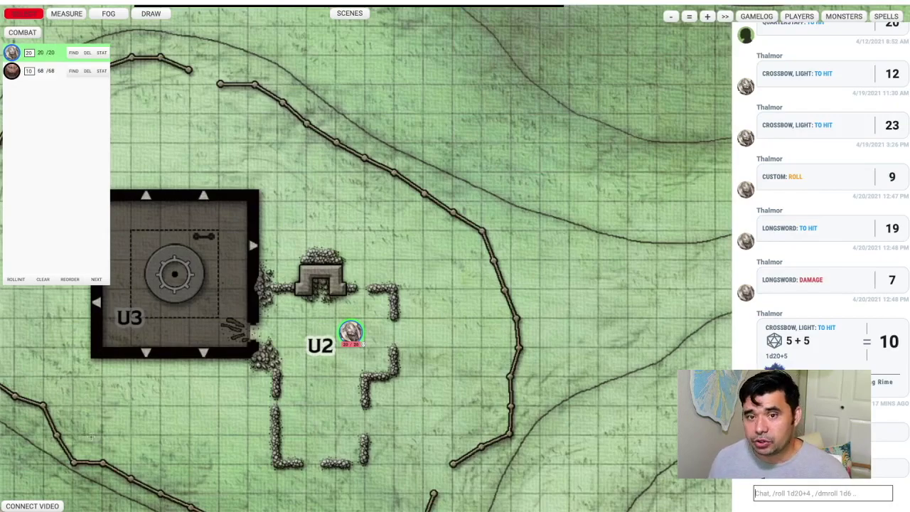
left_click(51, 505)
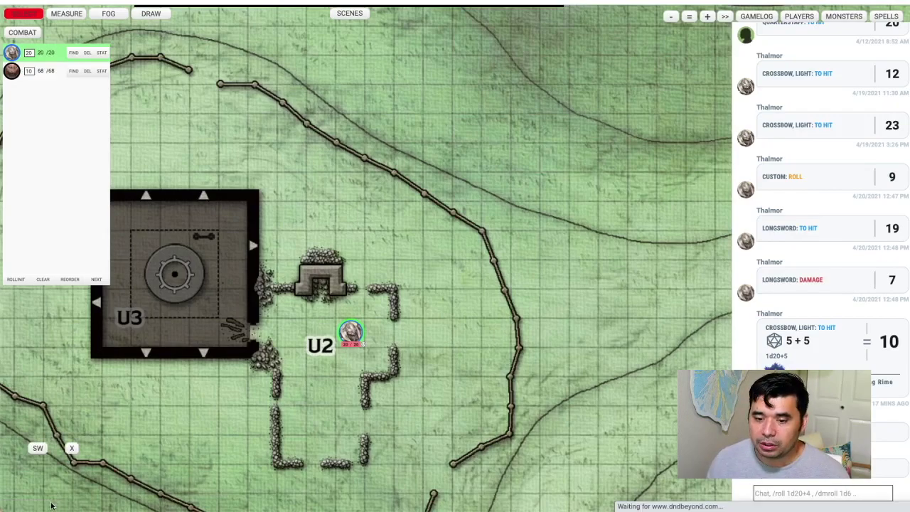